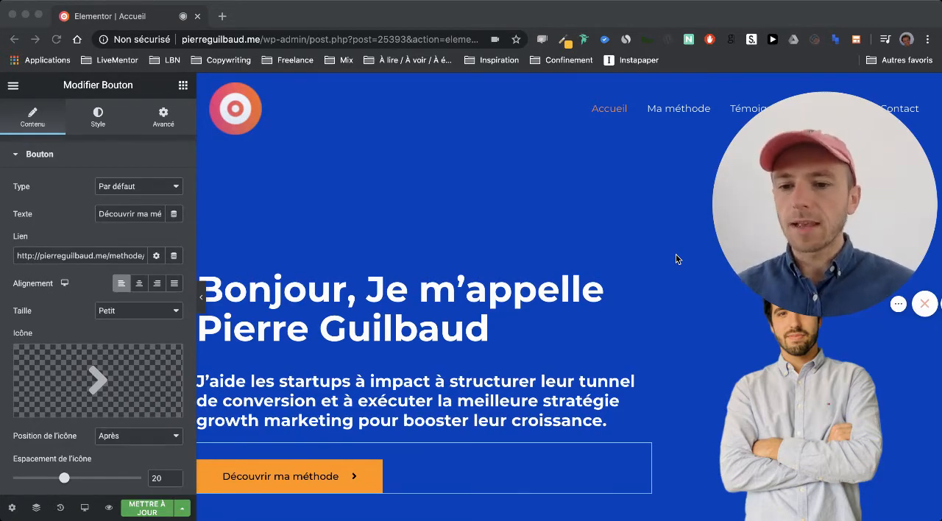
- Preview the home page in mobile and tablet responsive modes, checking the tablet layout from the hero to the partner logos
left_click(100, 495)
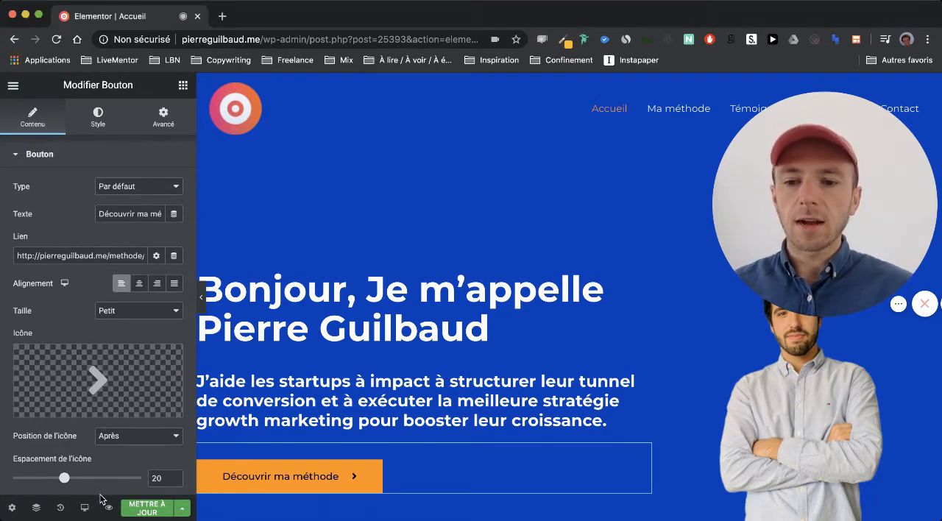
left_click(86, 511)
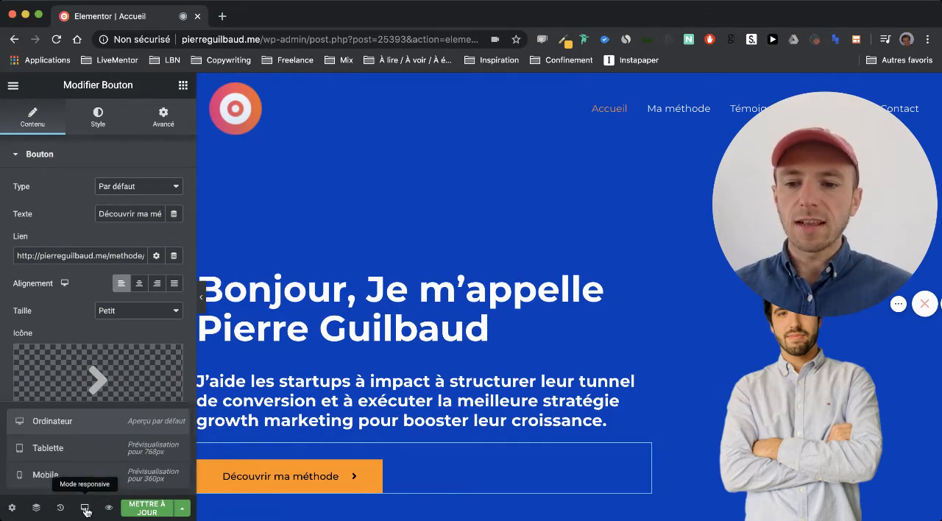
left_click(46, 482)
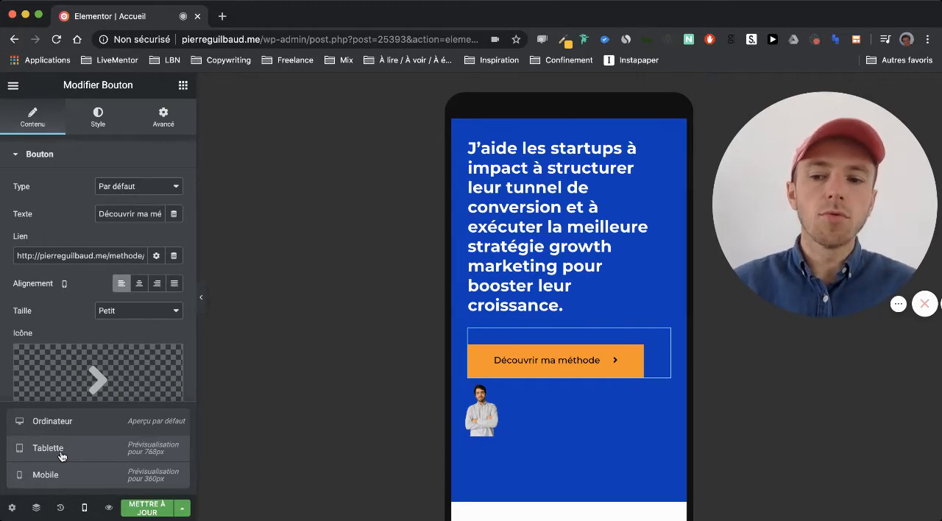
left_click(62, 453)
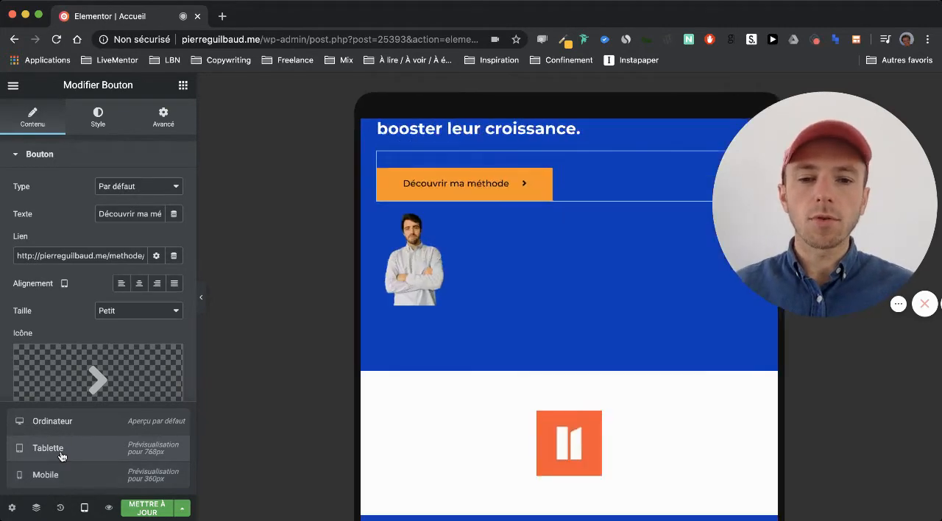
scroll(449, 404, "up", 2)
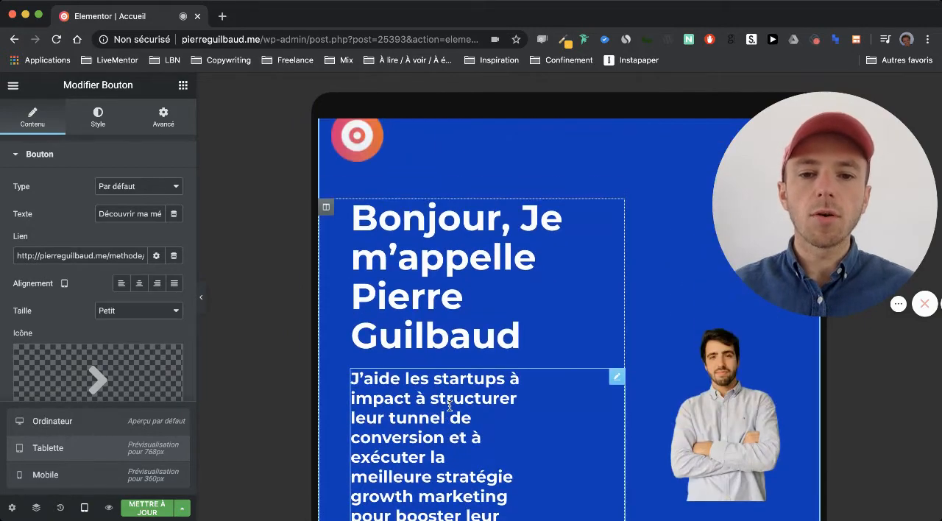
scroll(448, 405, "down", 4)
scroll(449, 404, "down", 3)
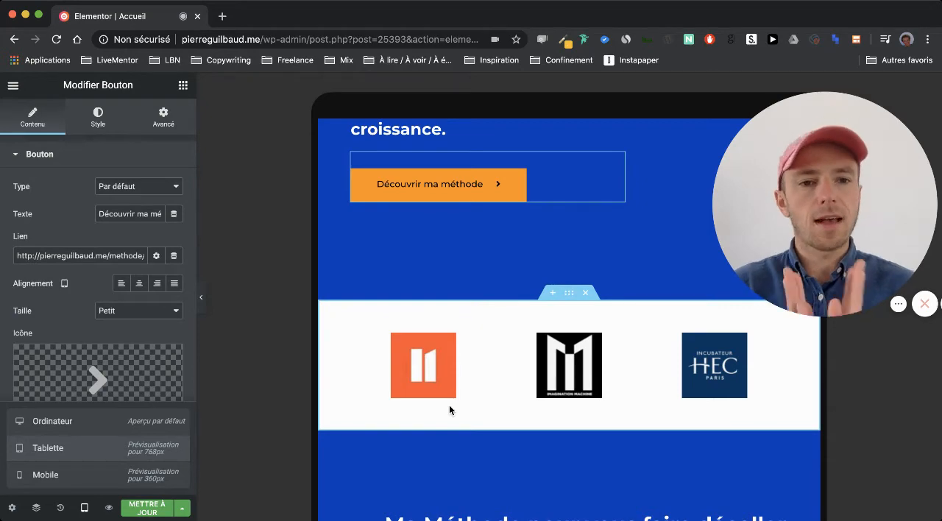
- Examine the whole home page in mobile responsive mode, from the header and hero down to the latest articles and footer
left_click(90, 482)
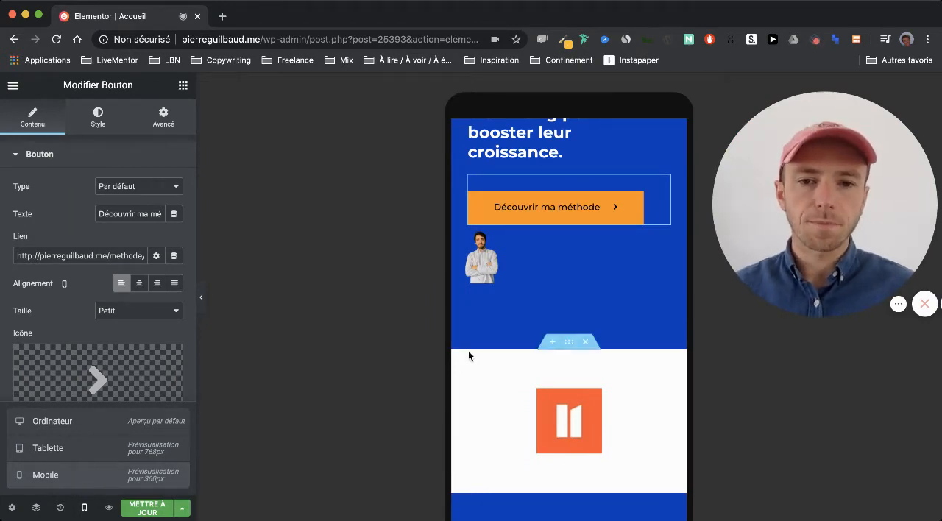
scroll(521, 289, "up", 10)
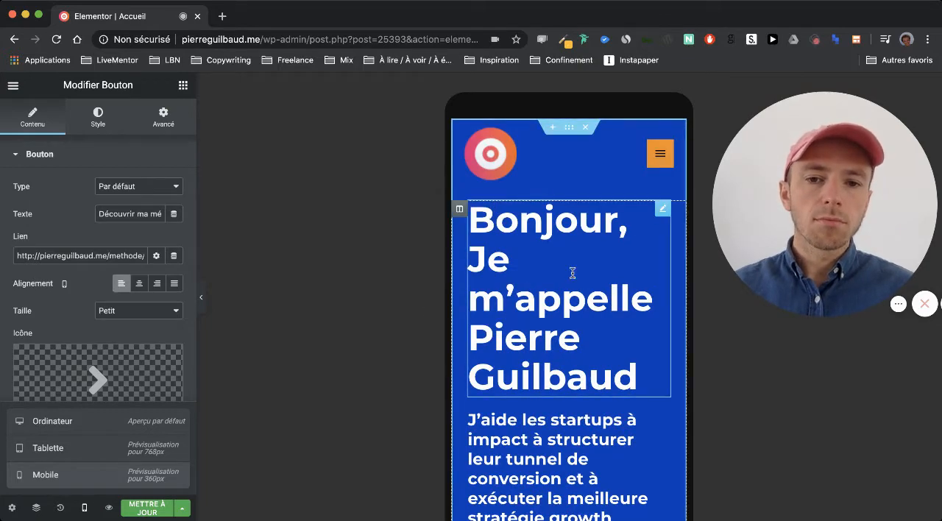
scroll(560, 236, "down", 4)
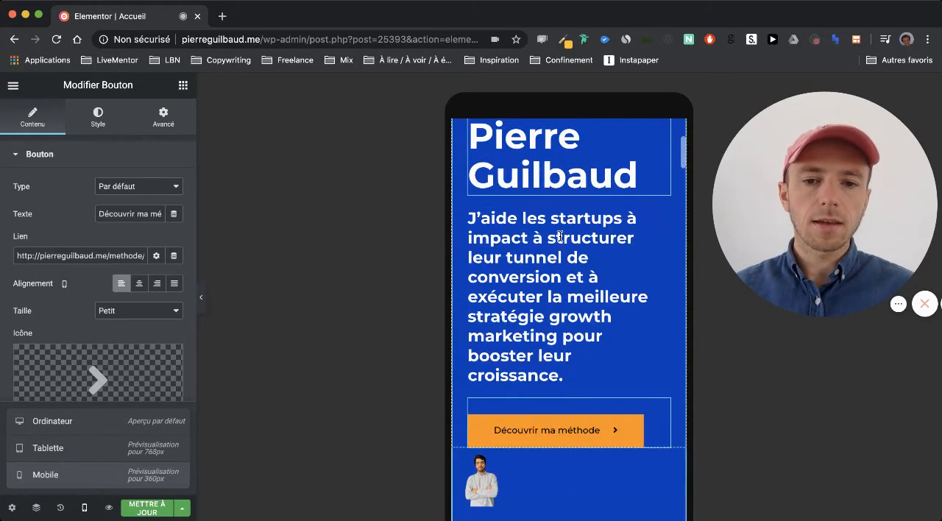
scroll(577, 185, "down", 3)
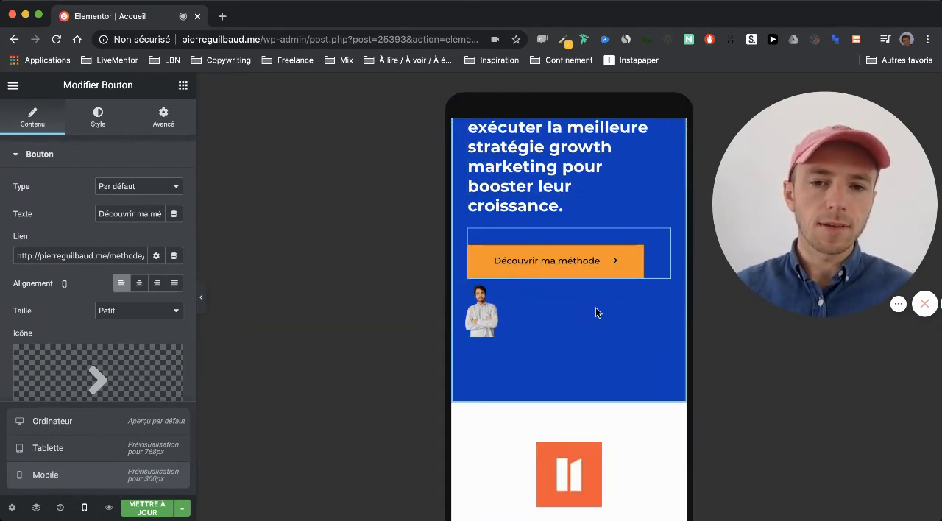
scroll(598, 306, "down", 10)
scroll(599, 306, "down", 15)
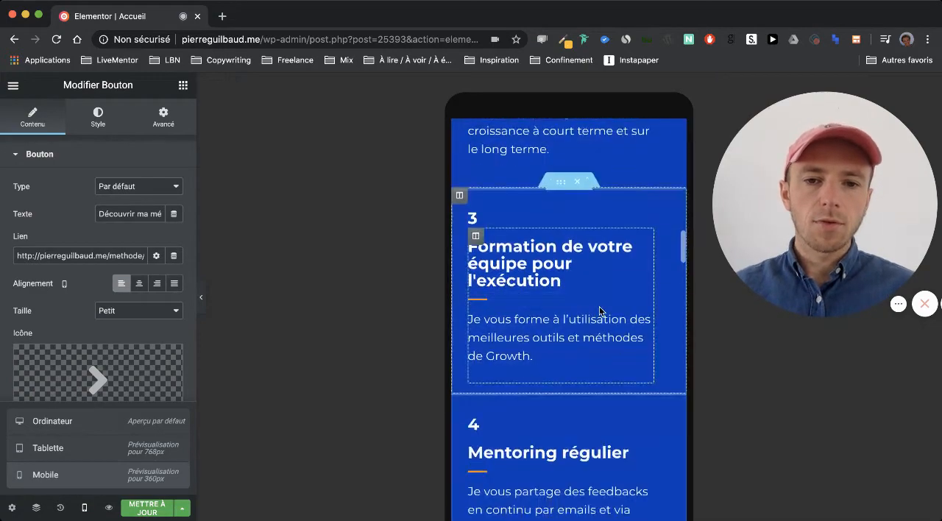
scroll(599, 310, "down", 8)
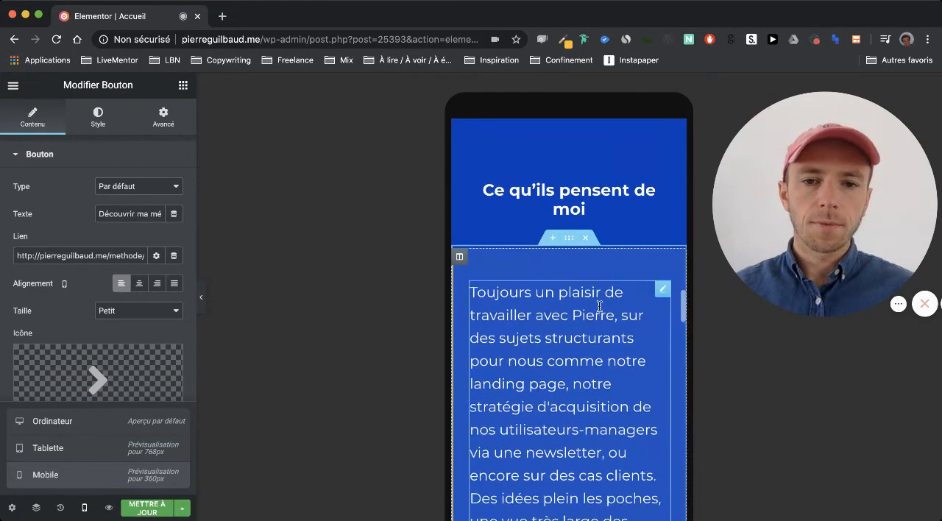
scroll(598, 309, "down", 12)
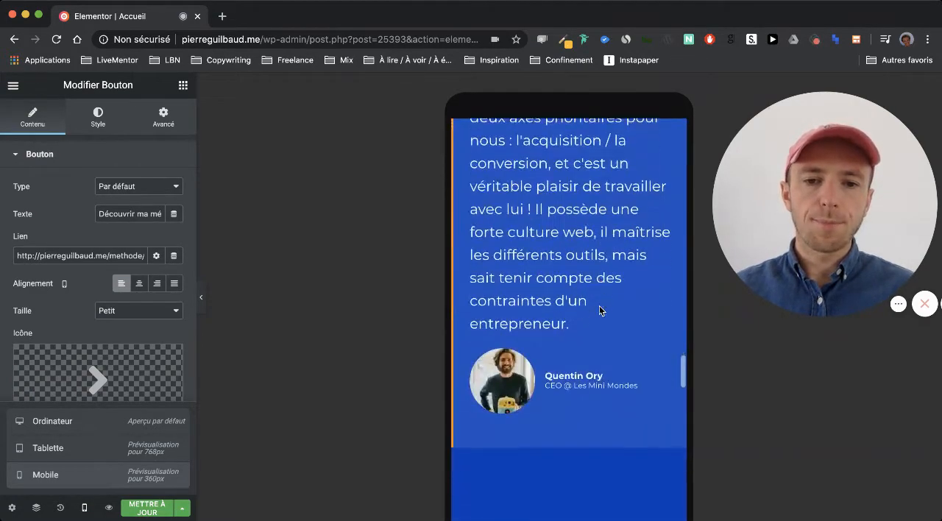
scroll(599, 306, "down", 12)
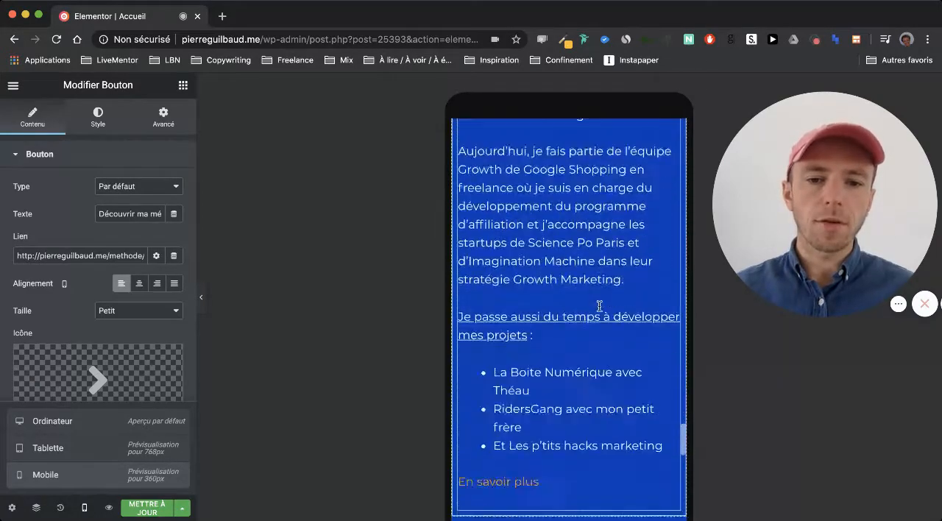
scroll(599, 306, "down", 12)
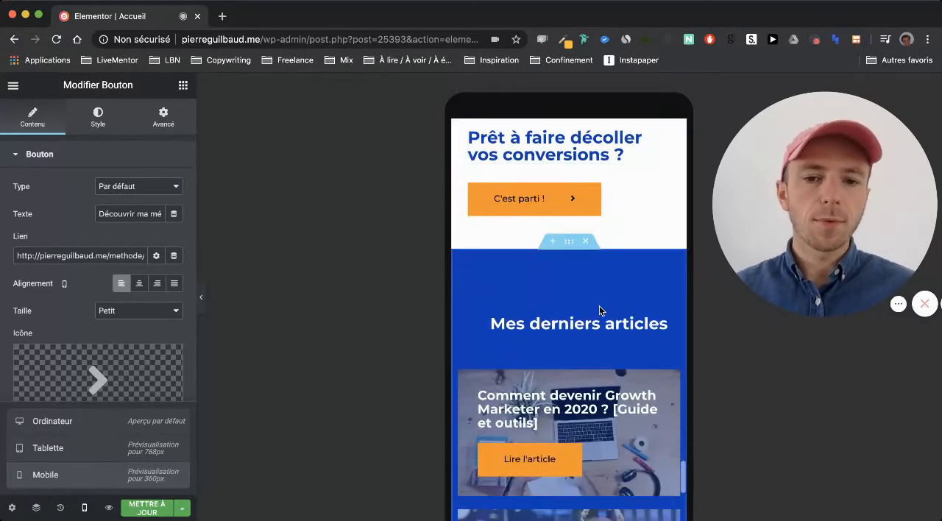
scroll(599, 307, "up", 20)
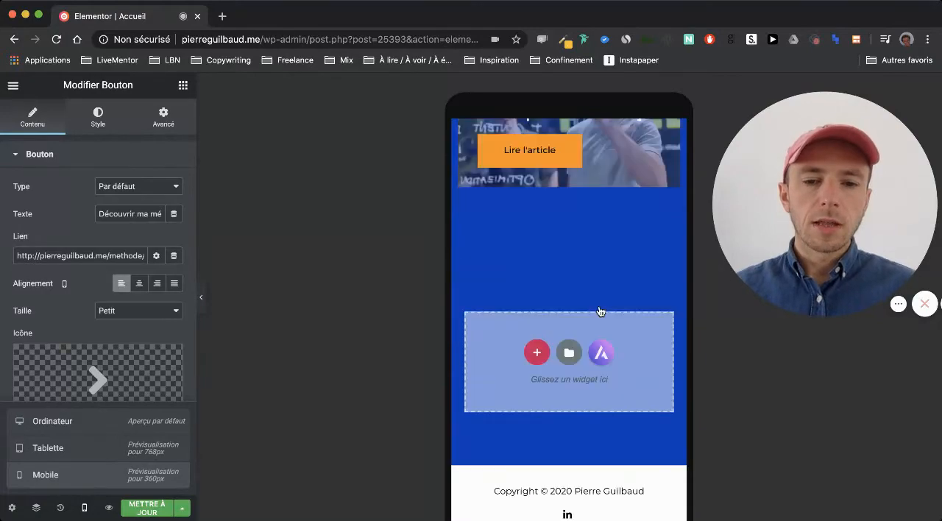
scroll(598, 306, "up", 15)
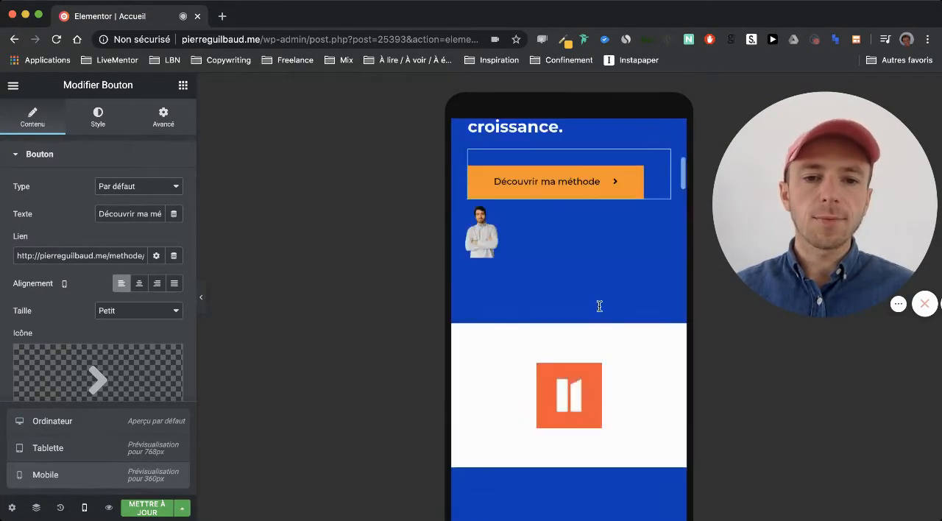
- Hide the hero column containing the portrait image on mobile
scroll(598, 306, "down", 5)
scroll(599, 306, "down", 1)
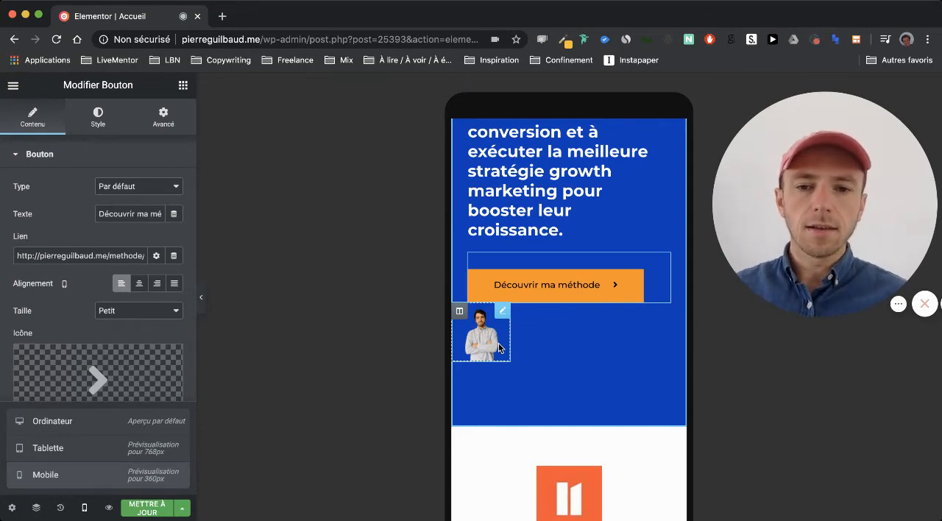
left_click(459, 317)
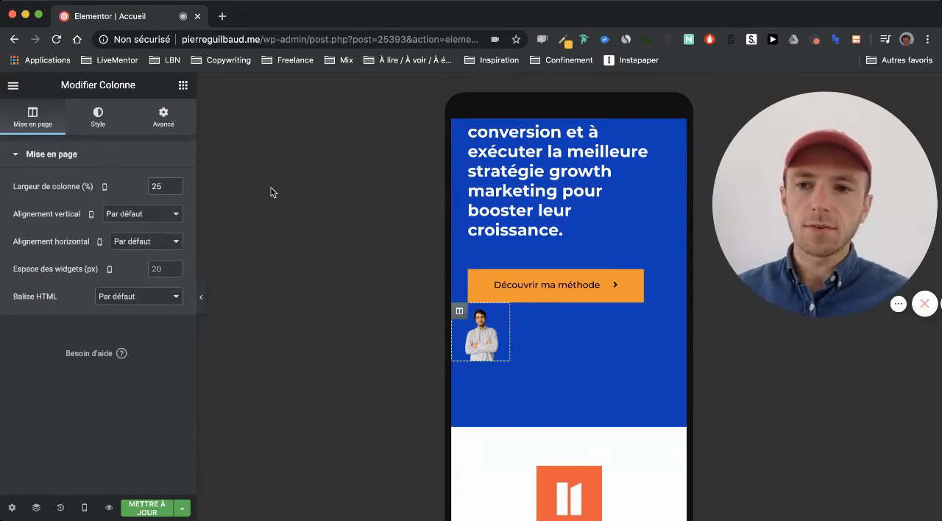
left_click(482, 342)
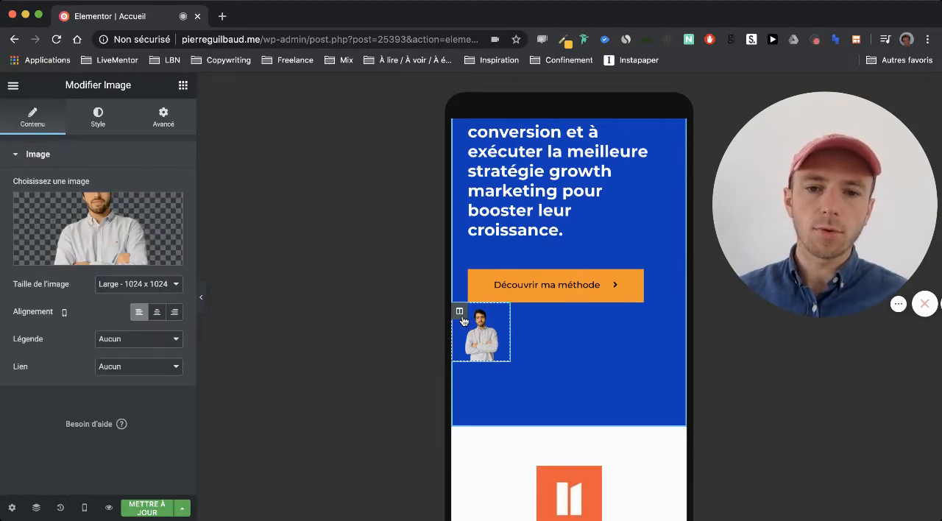
left_click(459, 313)
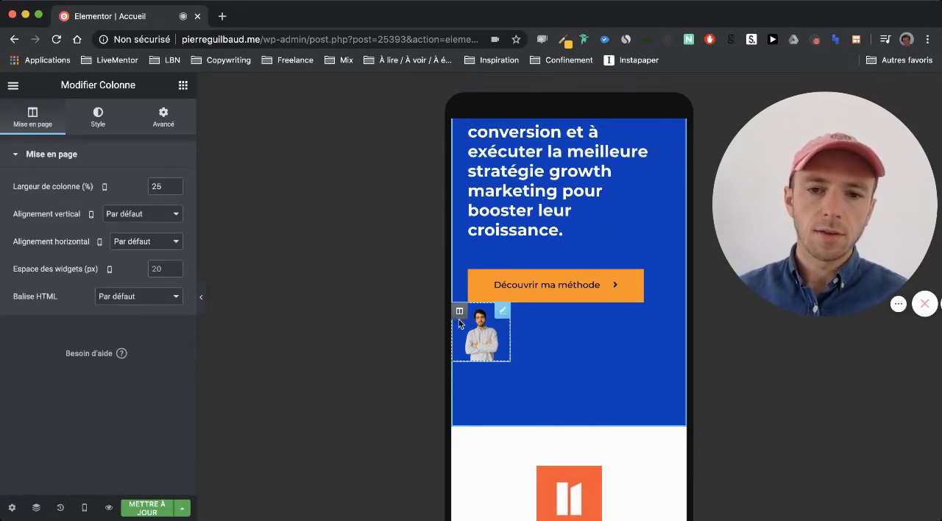
left_click(161, 124)
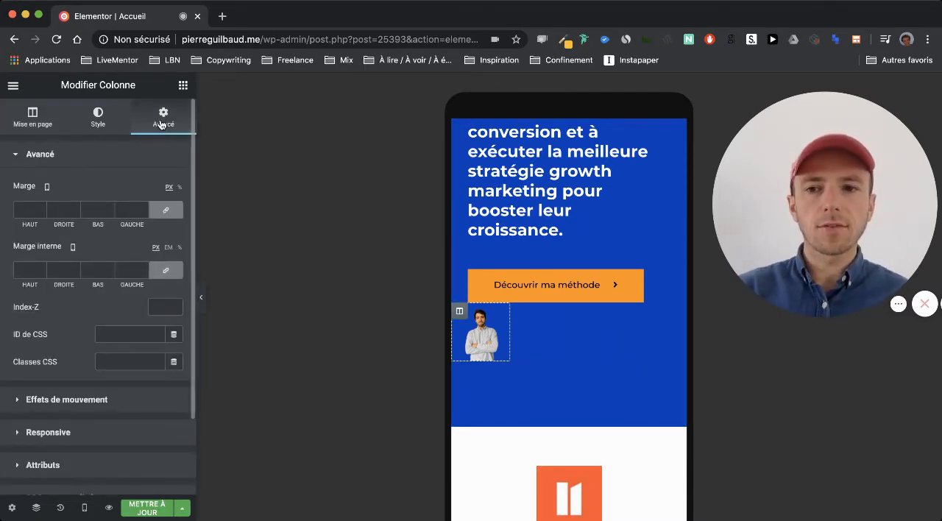
scroll(61, 309, "down", 3)
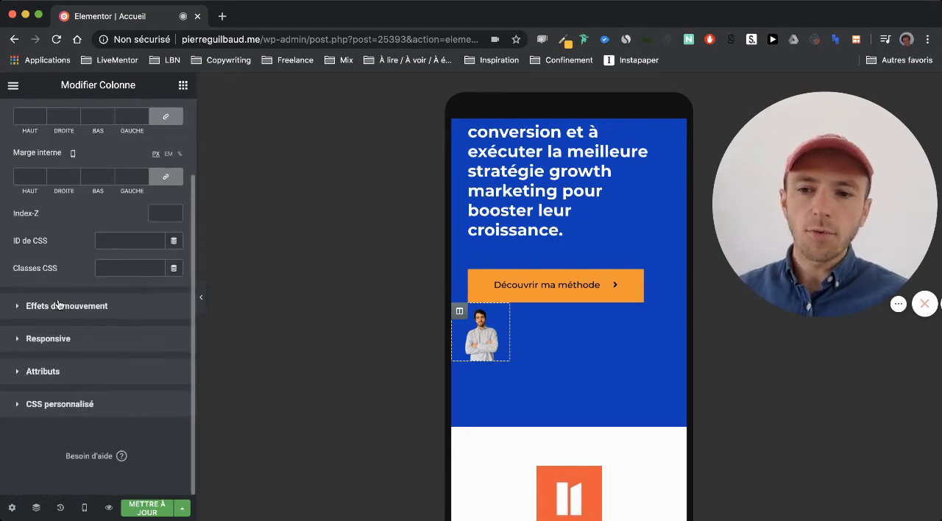
left_click(43, 340)
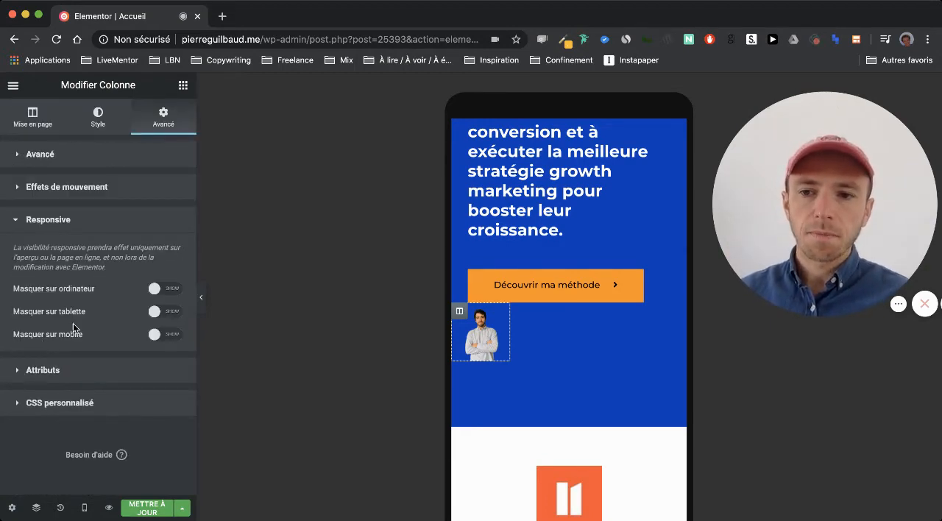
left_click(170, 334)
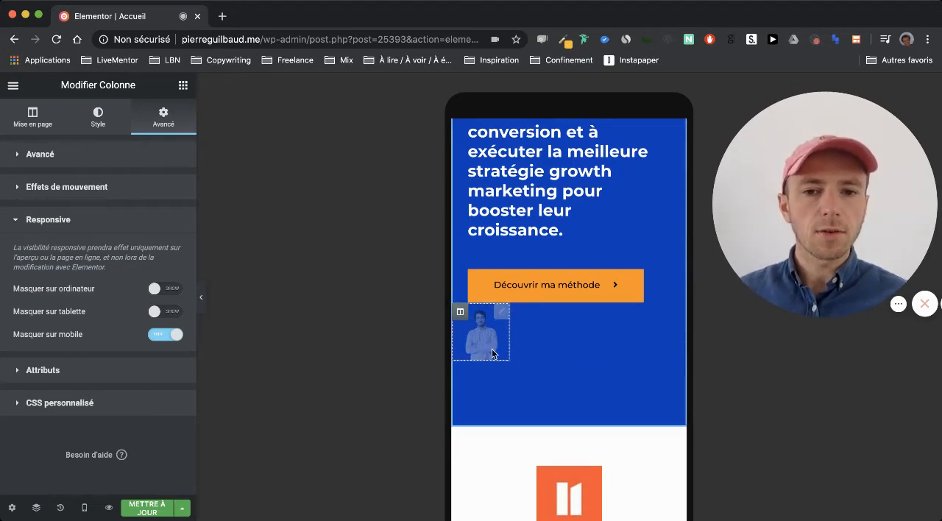
- Compare the hero portrait column's visibility in the desktop and mobile previews
left_click(84, 508)
left_click(87, 434)
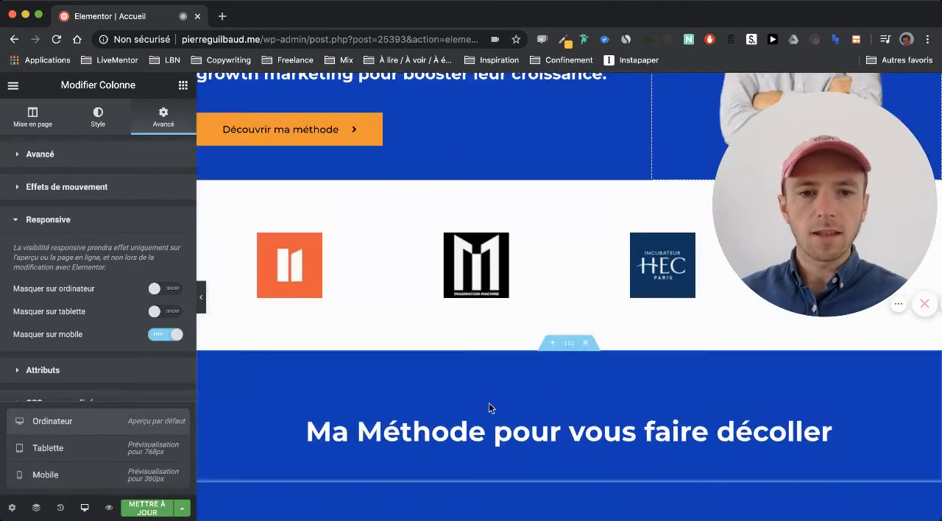
scroll(488, 403, "up", 5)
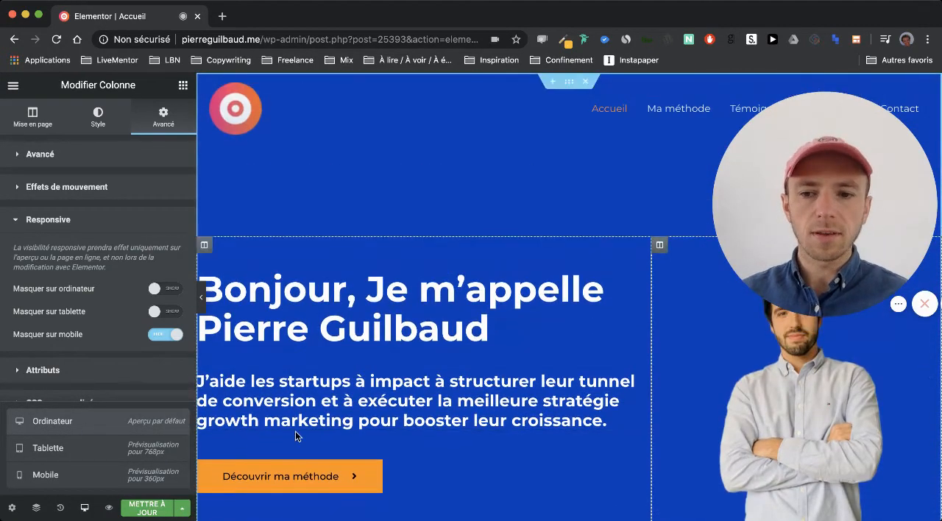
left_click(64, 474)
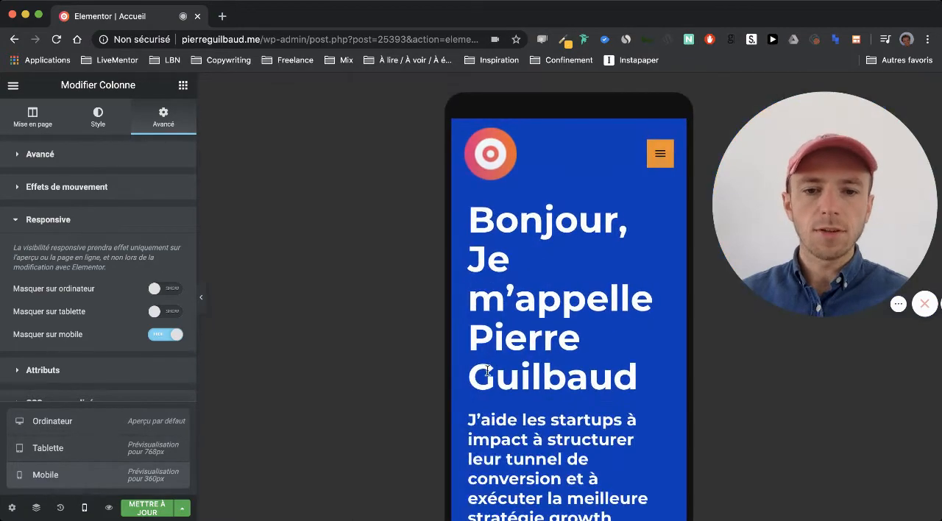
scroll(508, 371, "down", 5)
scroll(509, 372, "down", 1)
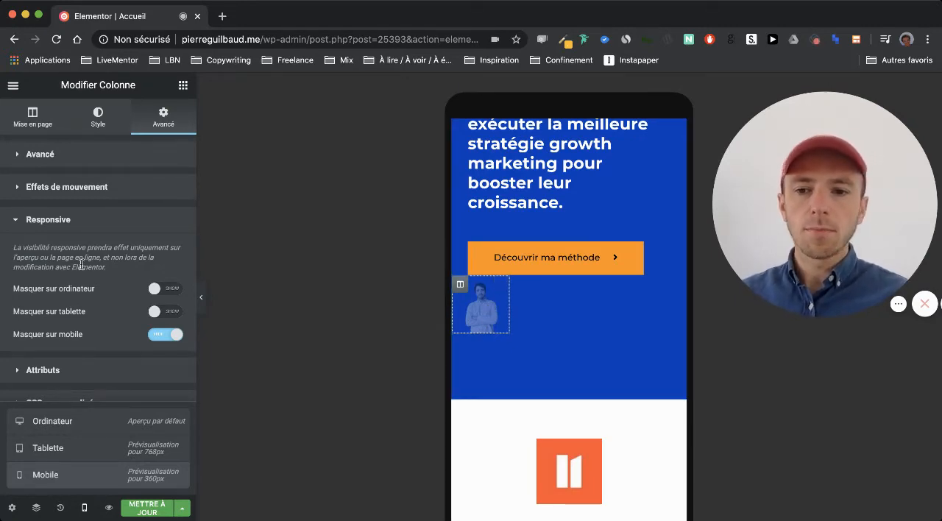
- Try adding an inner section below the hero's "Découvrir ma méthode" button and remove it
left_click(139, 368)
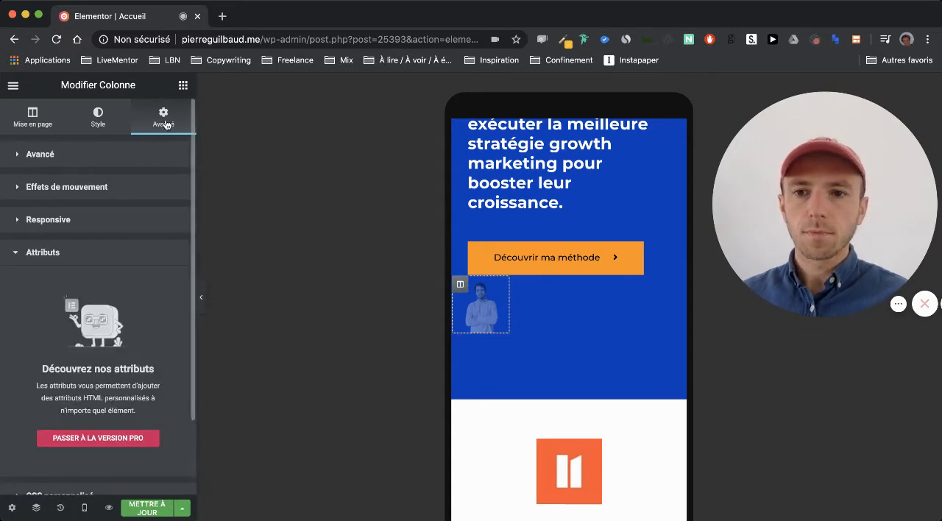
left_click(183, 85)
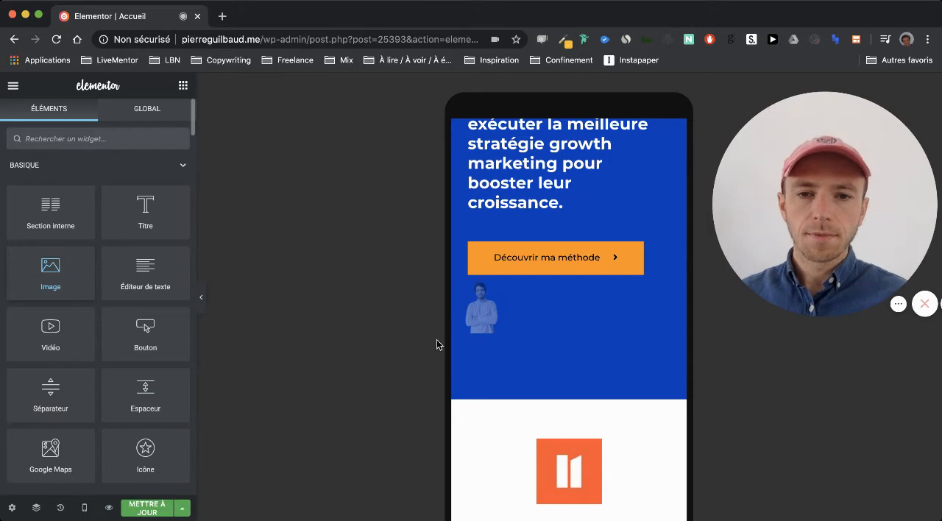
scroll(571, 336, "up", 3)
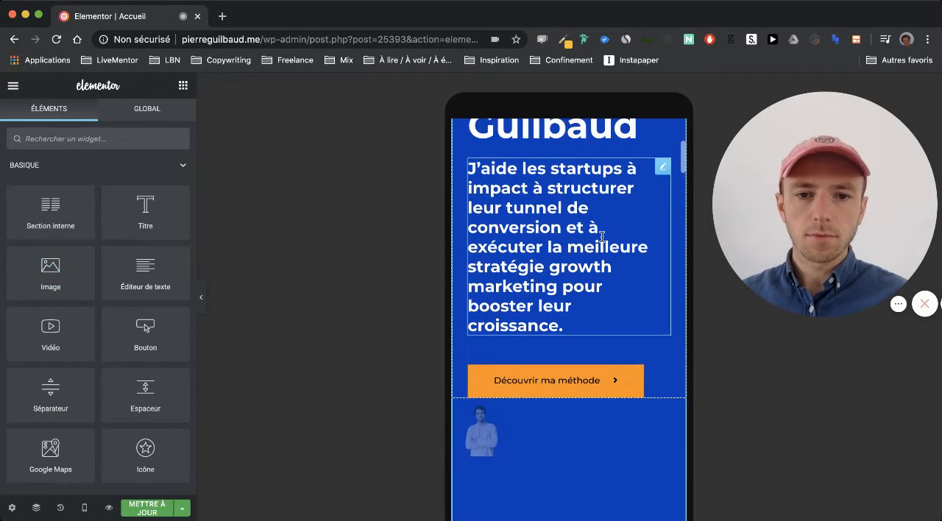
scroll(574, 368, "down", 2)
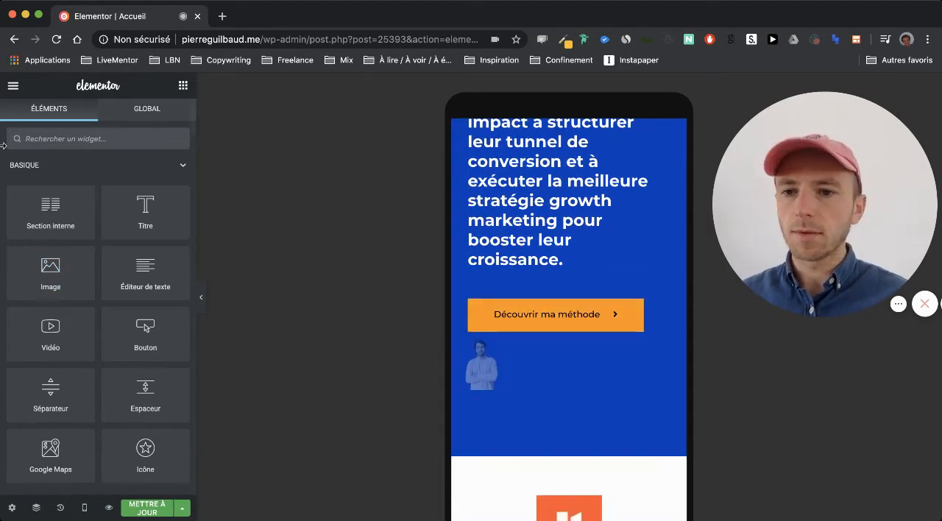
left_click_drag(54, 220, 550, 334)
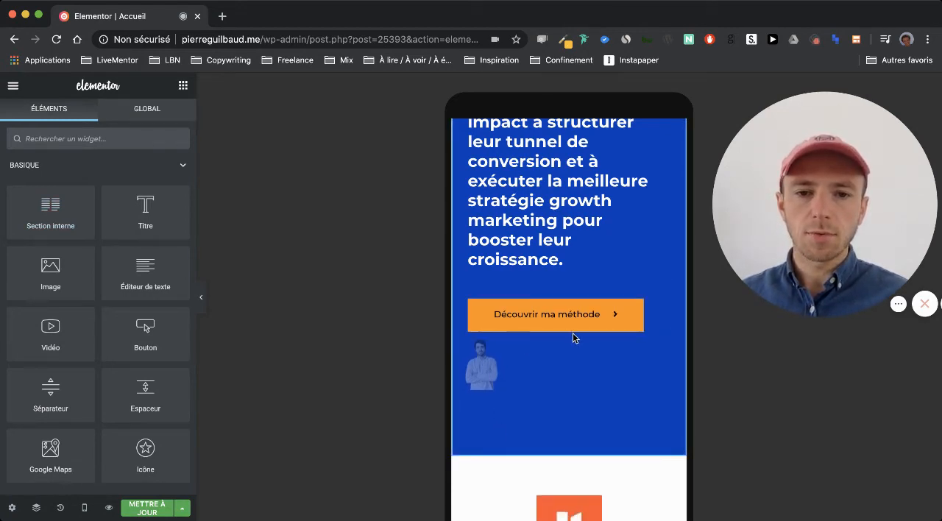
scroll(574, 334, "down", 1)
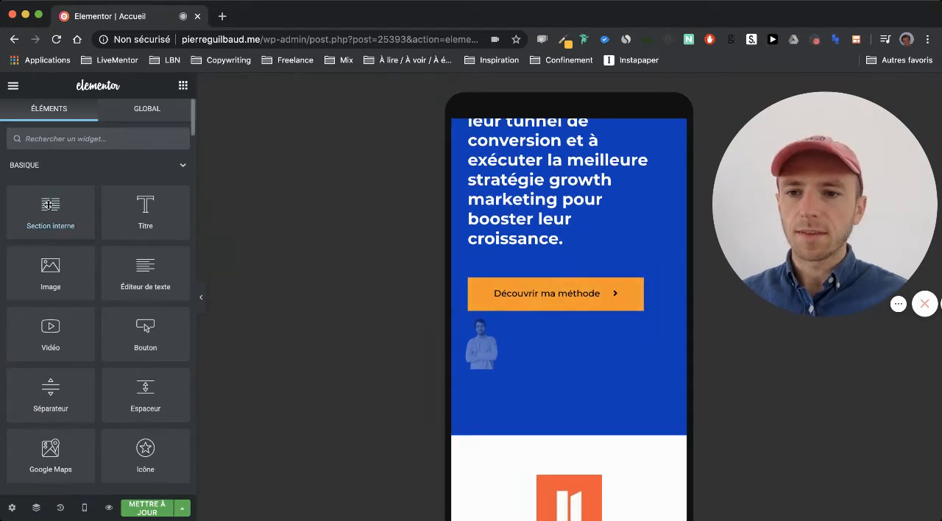
left_click_drag(50, 210, 558, 312)
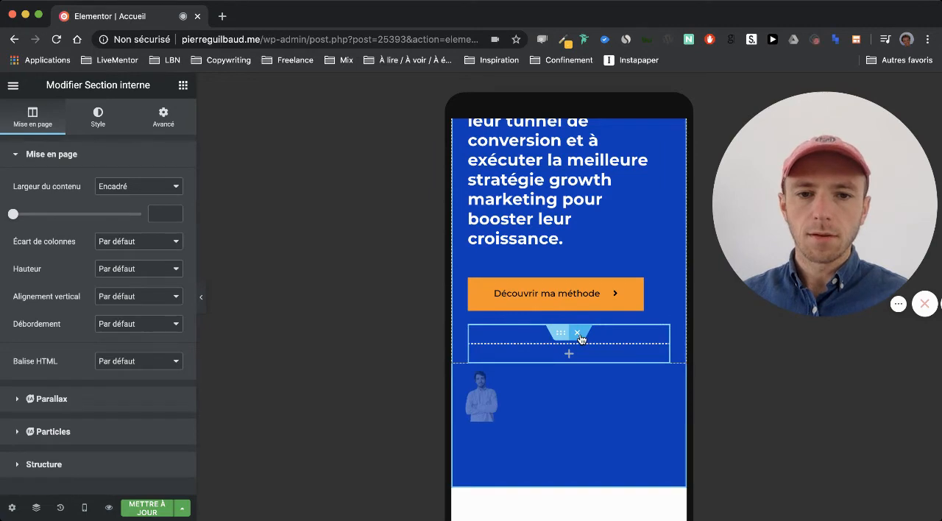
left_click(578, 334)
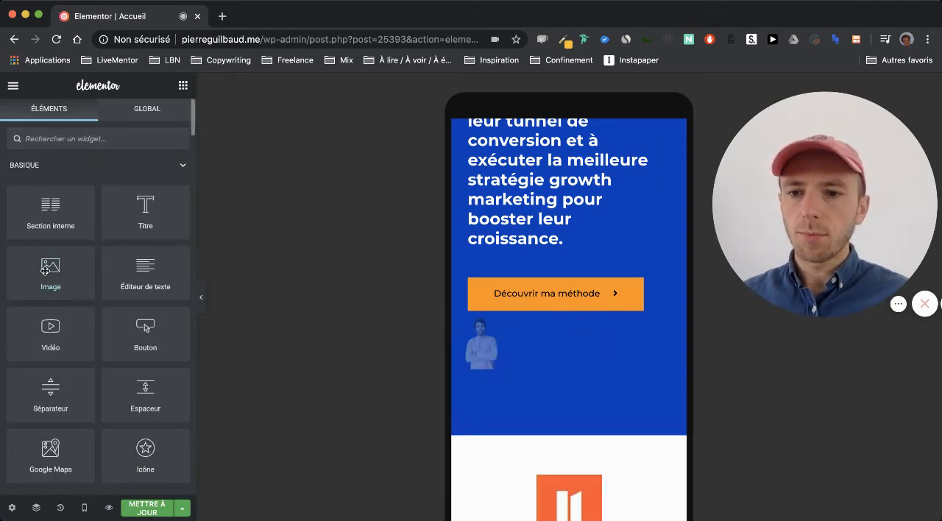
- Add an image widget below the hero's "Découvrir ma méthode" button and insert the crossed-arms portrait from the media library
left_click_drag(45, 270, 544, 309)
scroll(576, 328, "down", 2)
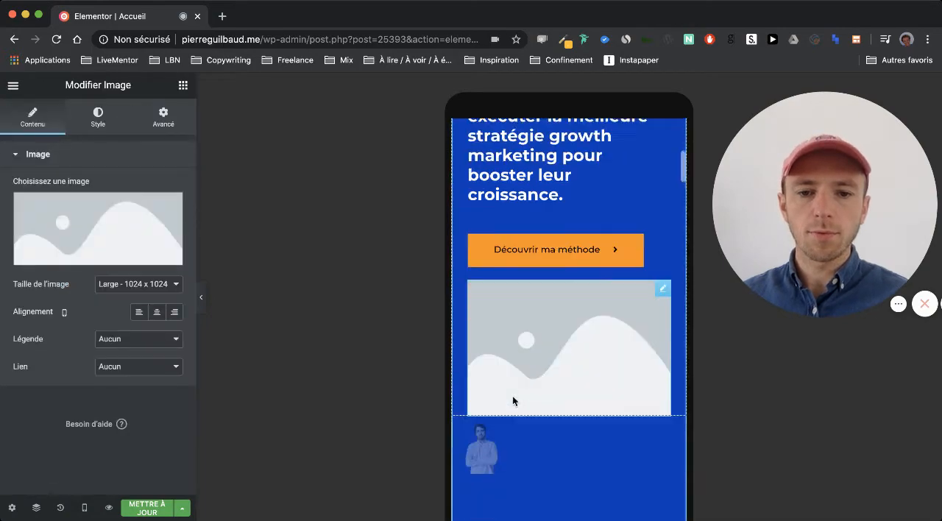
left_click(126, 224)
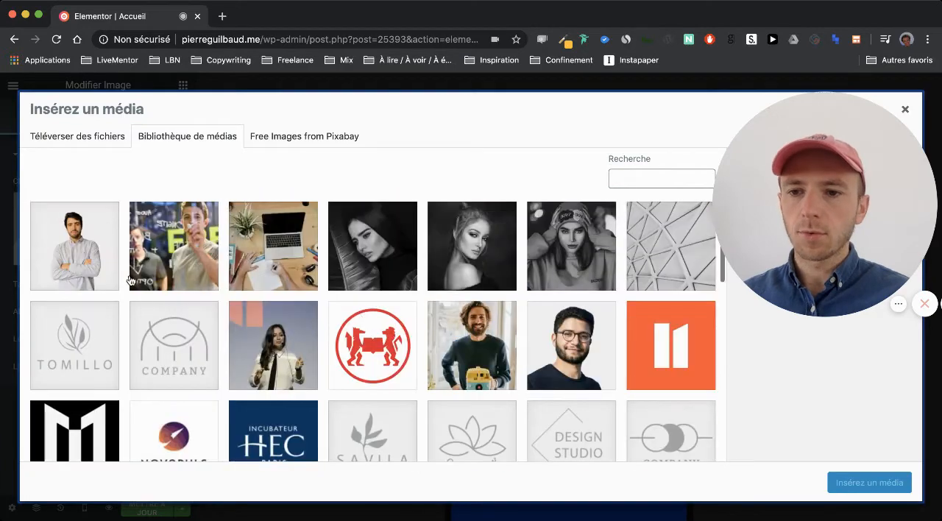
left_click(88, 257)
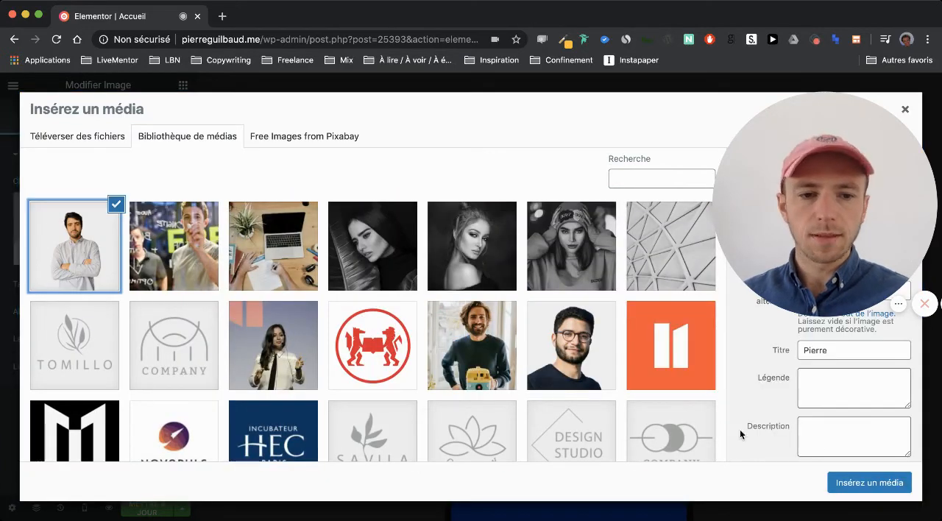
left_click(854, 478)
scroll(634, 433, "down", 3)
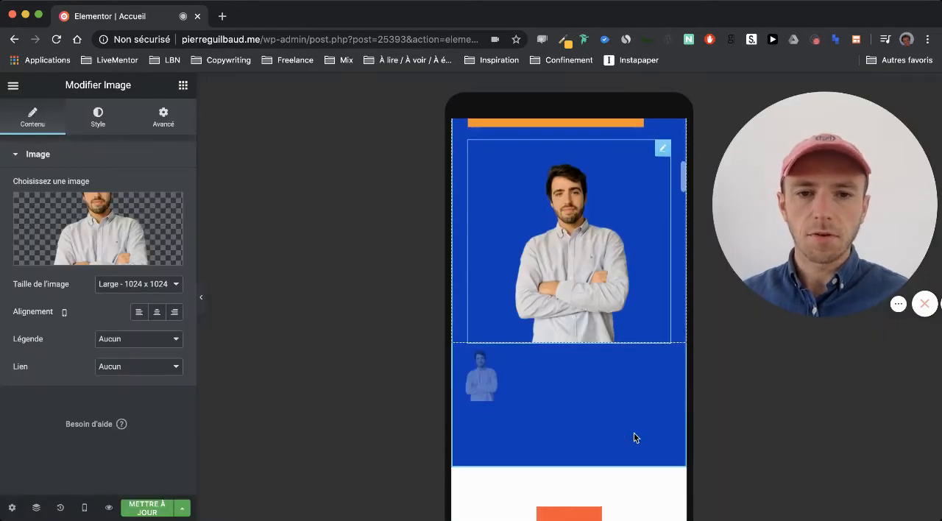
scroll(575, 410, "up", 2)
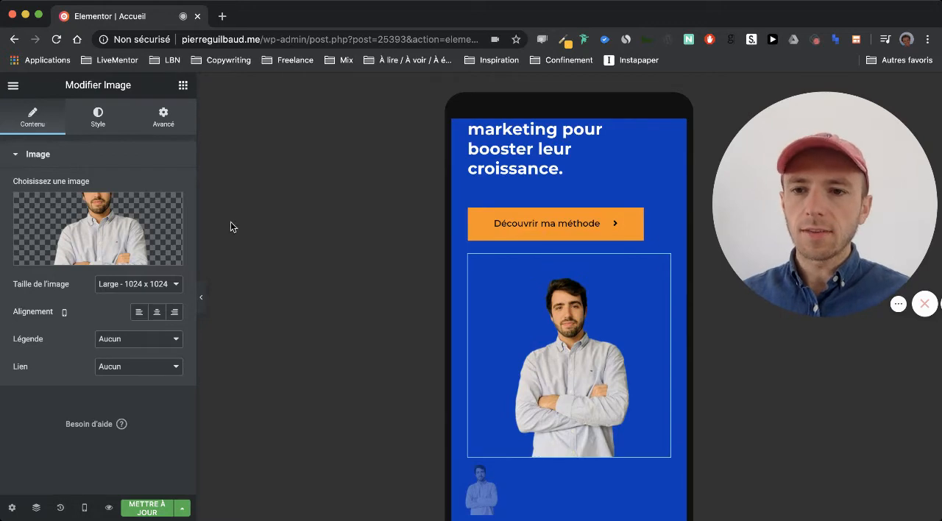
- Hide the new portrait image on desktop and tablet, leaving it shown on mobile
left_click(165, 122)
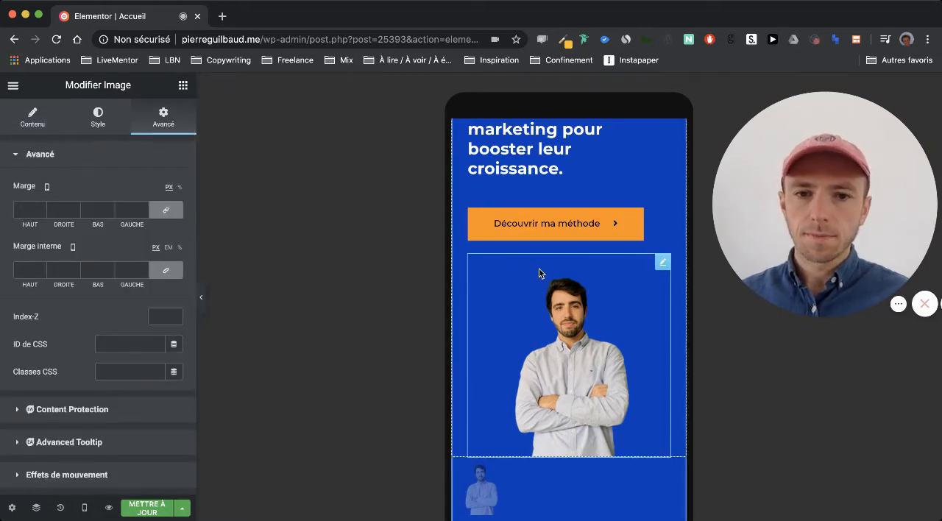
scroll(123, 376, "down", 3)
scroll(124, 376, "down", 1)
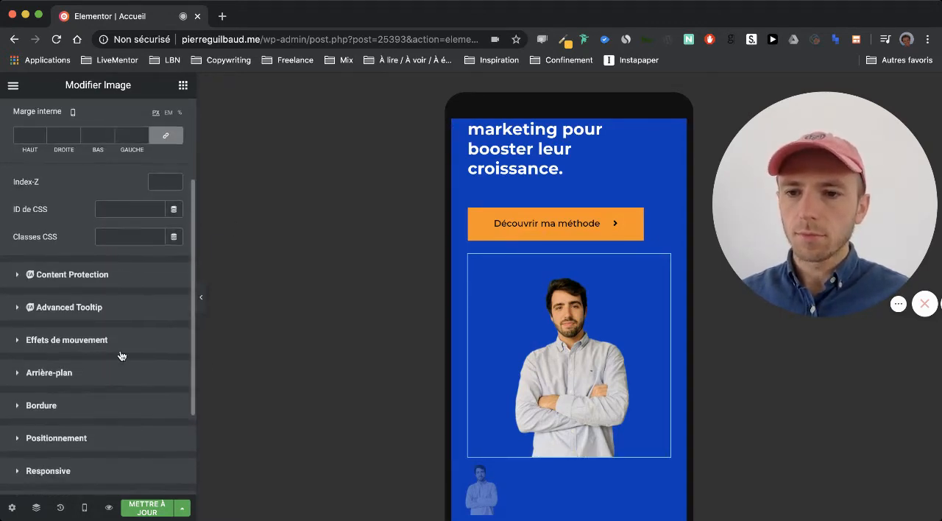
scroll(120, 353, "up", 3)
scroll(98, 307, "down", 5)
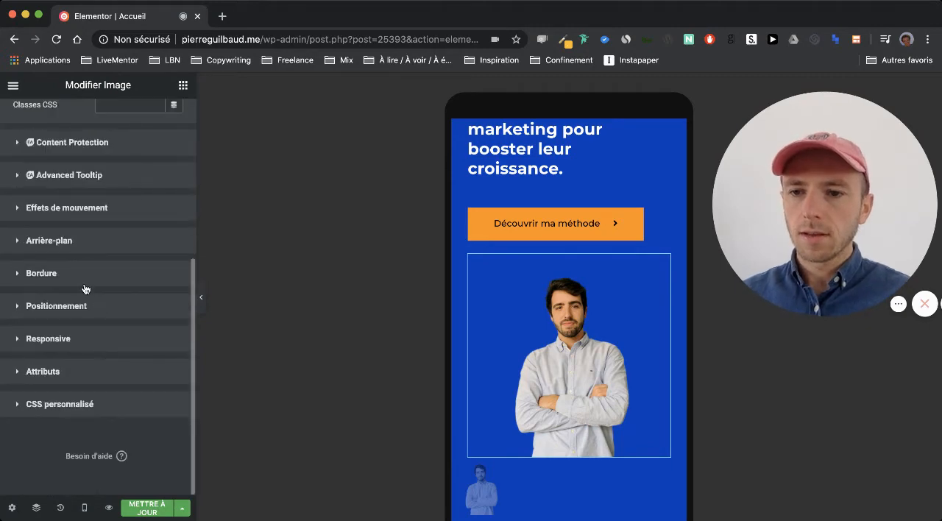
left_click(65, 339)
scroll(101, 330, "down", 3)
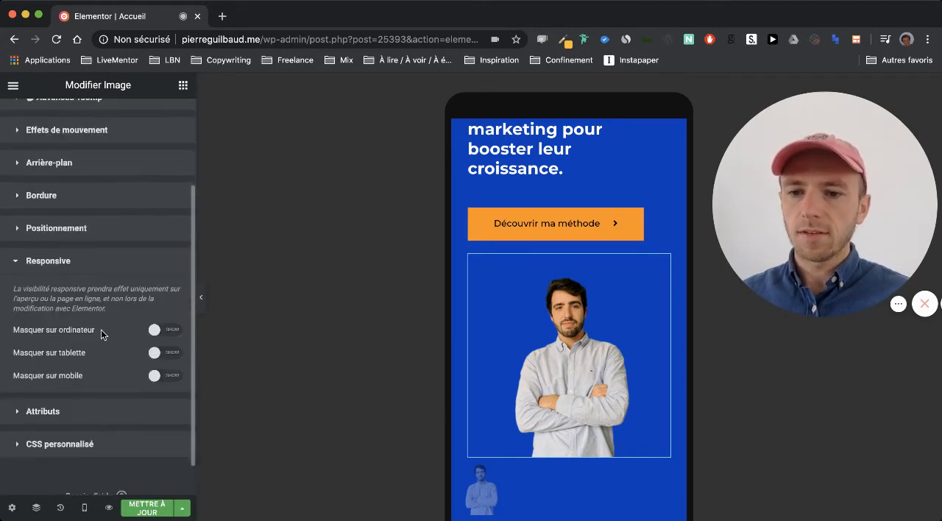
left_click(169, 377)
left_click(170, 376)
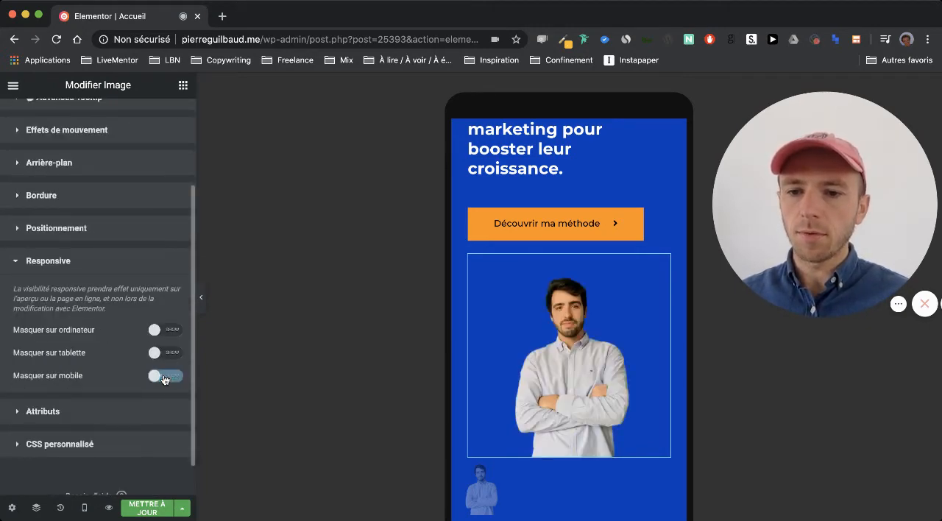
left_click(174, 354)
left_click(172, 329)
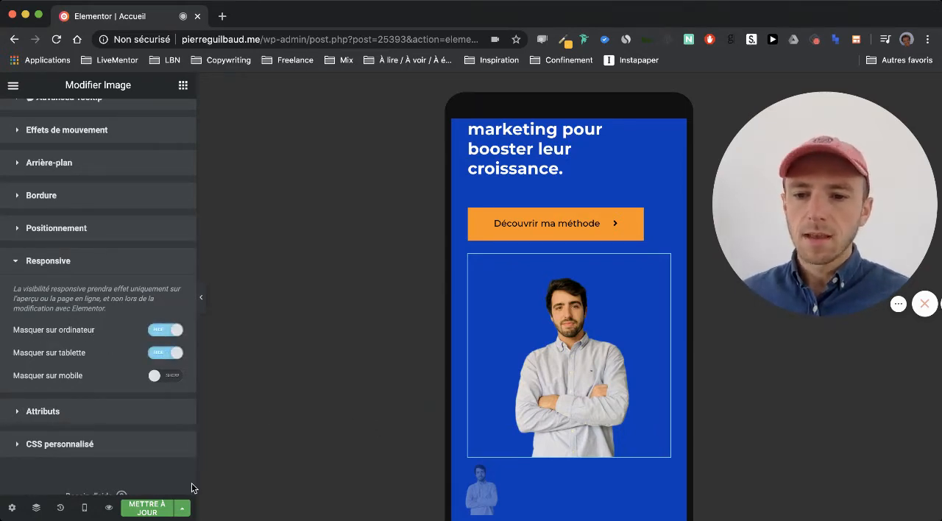
- Check how both hero portraits appear in the editor's desktop mode
left_click(85, 507)
left_click(81, 424)
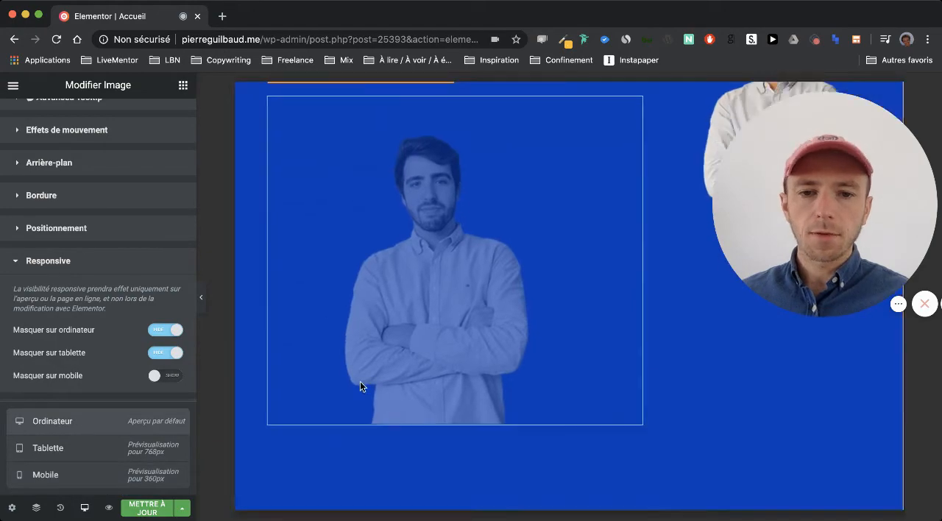
scroll(386, 386, "up", 5)
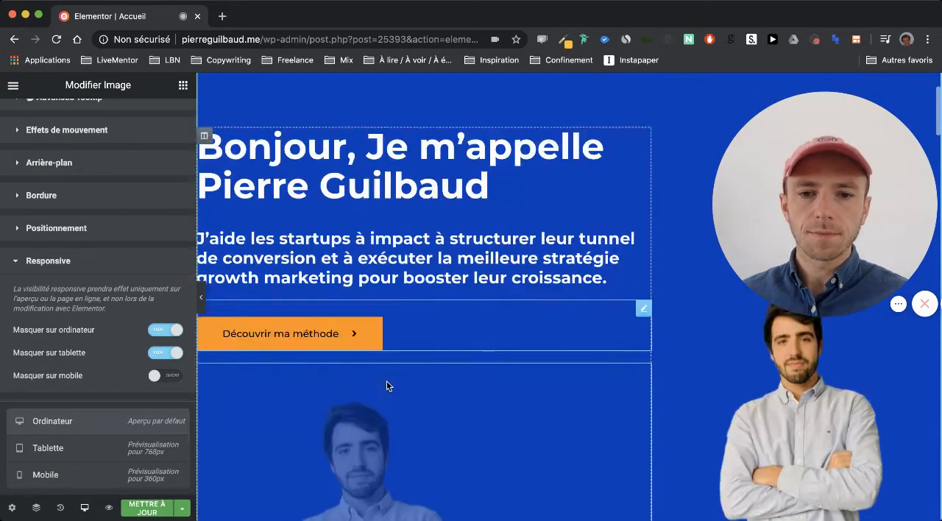
scroll(387, 386, "down", 5)
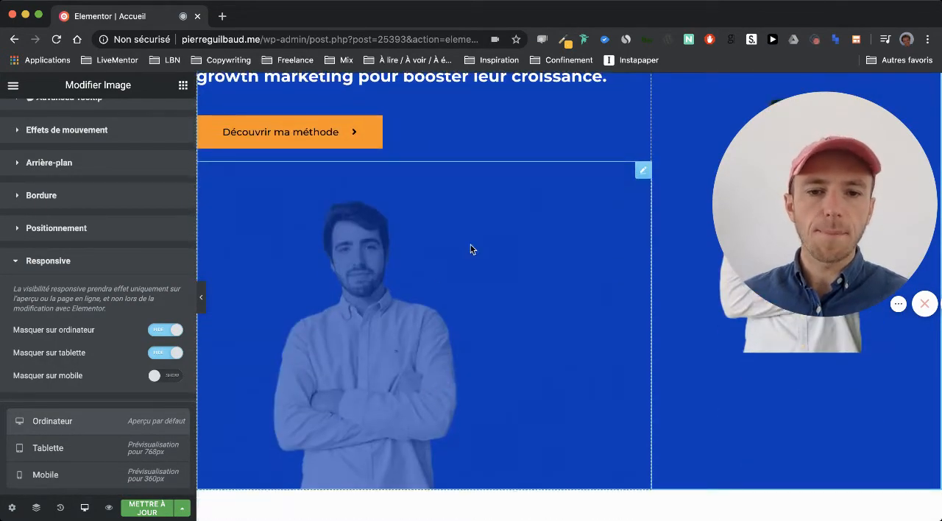
scroll(442, 248, "up", 3)
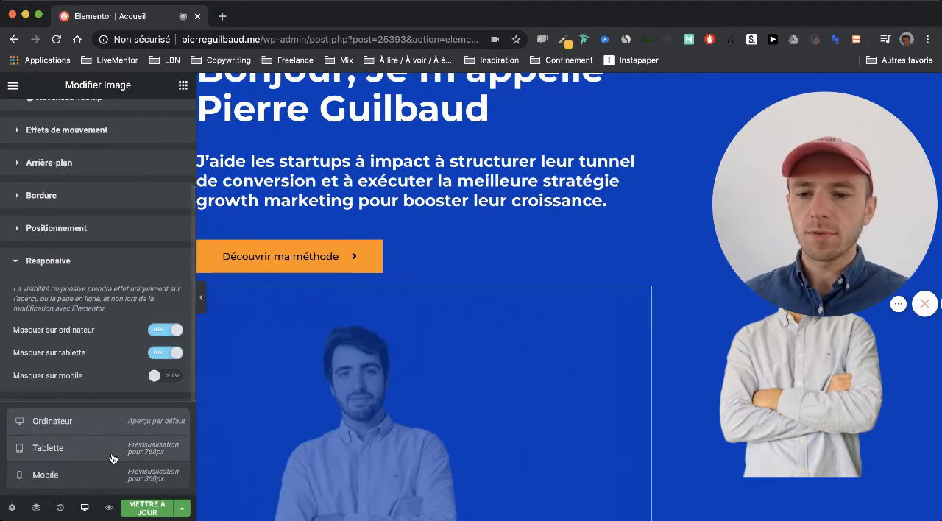
- Preview the modified home page in a new tab, check the desktop hero, and return to the editor
left_click(108, 511)
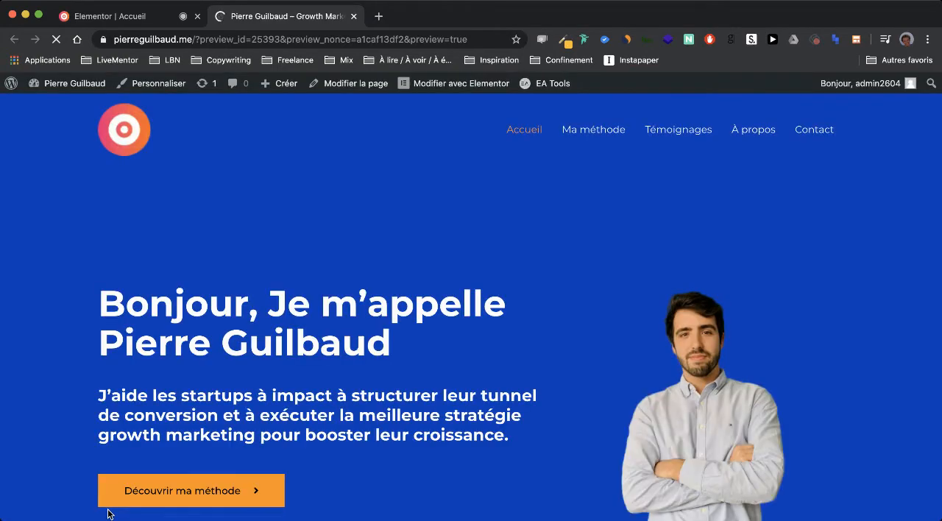
scroll(126, 410, "down", 3)
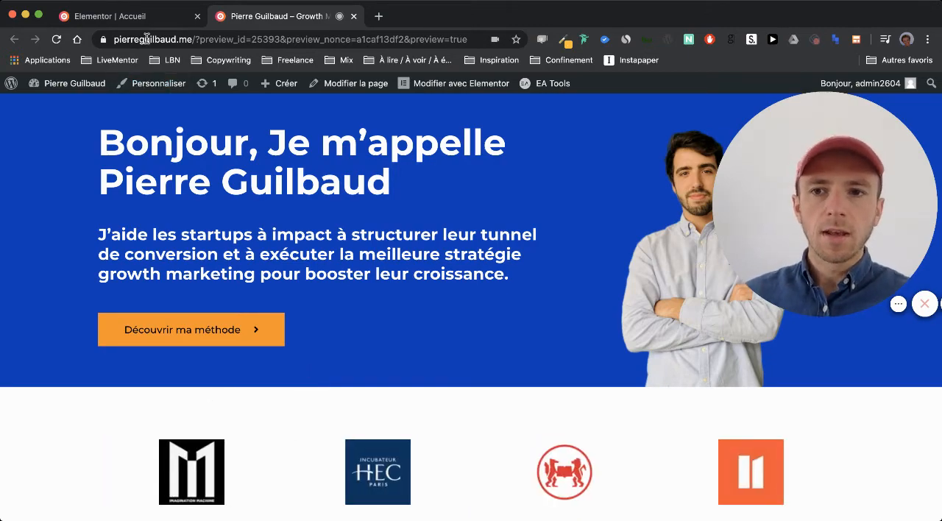
left_click(143, 16)
scroll(448, 299, "down", 5)
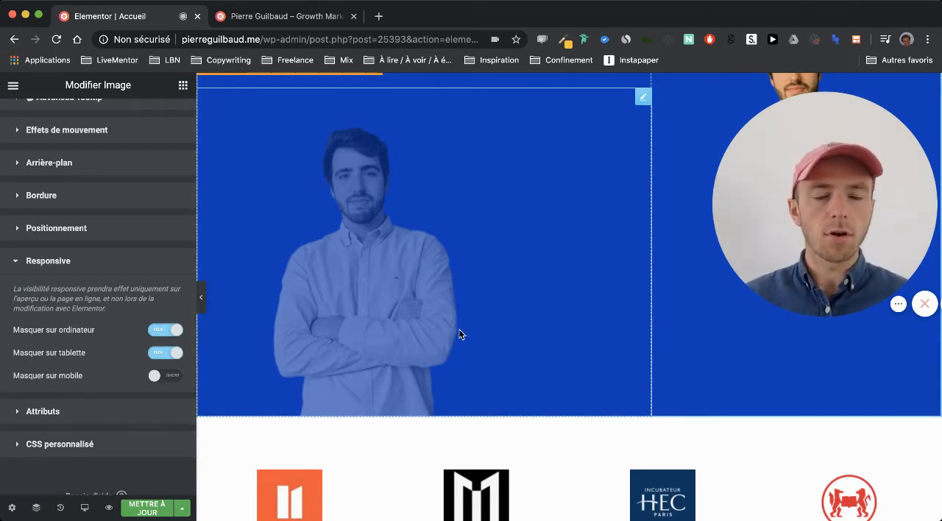
scroll(459, 334, "up", 1)
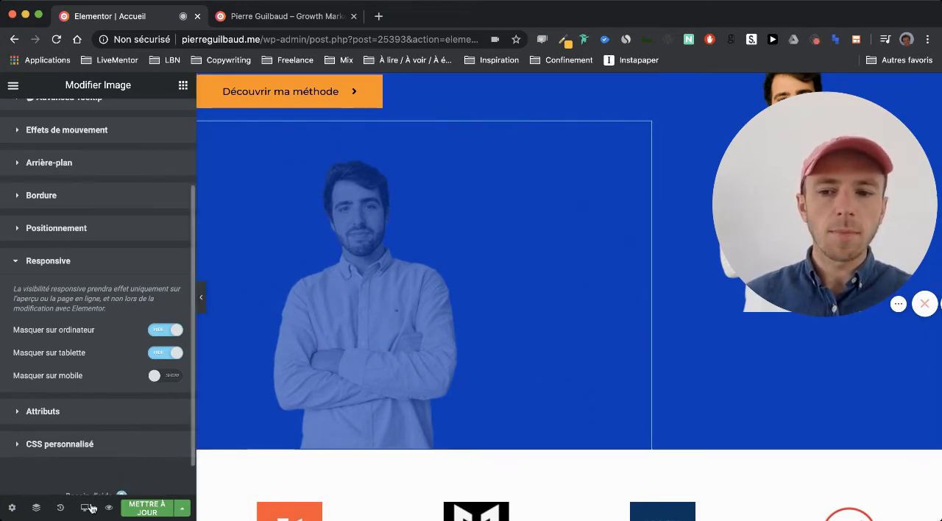
- Switch the editor to mobile mode, check the hero portrait, and publish the page update
mouse_move(86, 506)
left_click(93, 479)
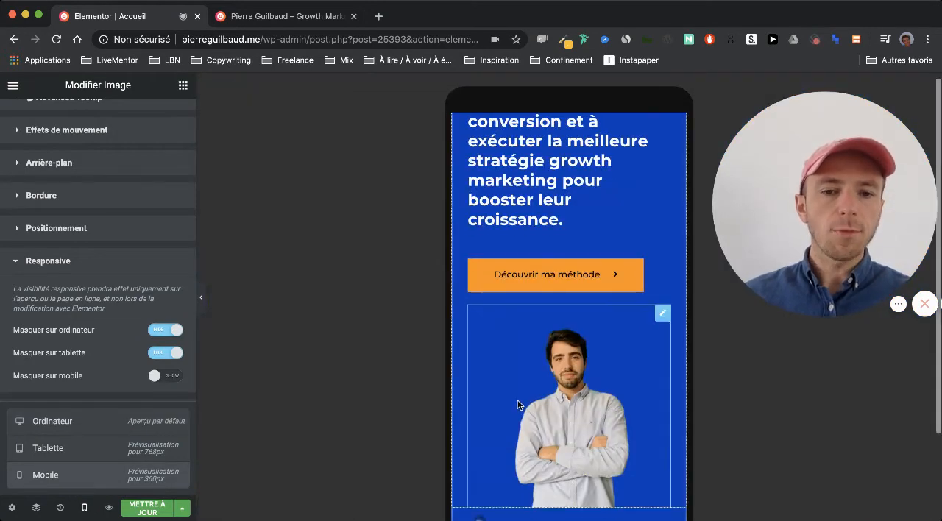
scroll(518, 404, "down", 2)
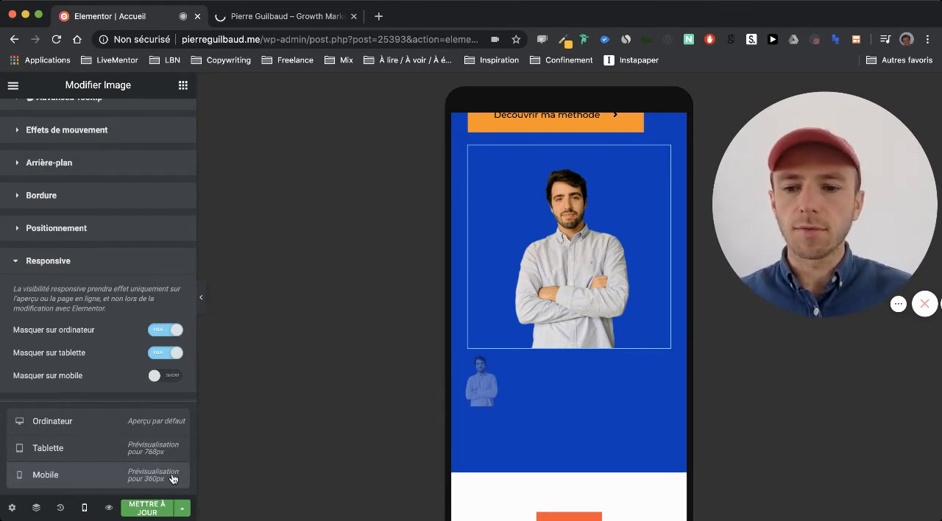
left_click(145, 508)
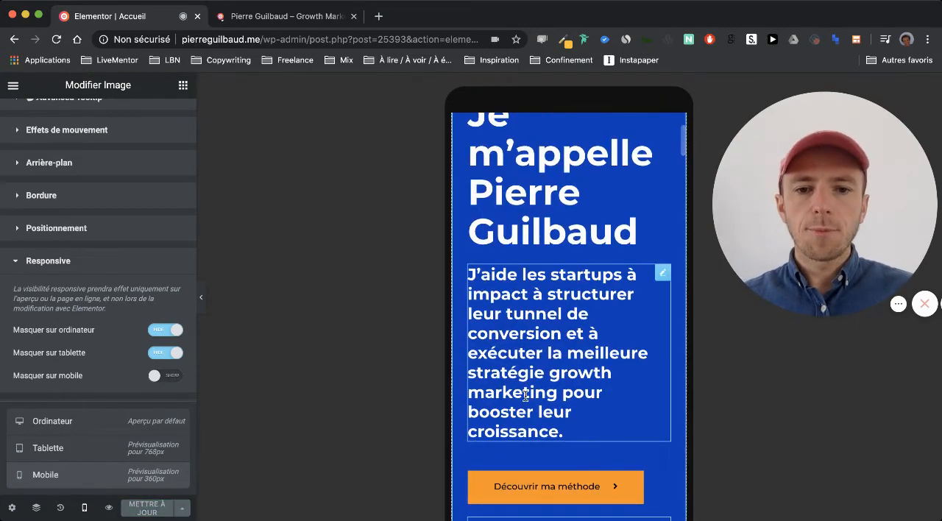
- Center the hero's "Découvrir ma méthode" button in the mobile layout
scroll(524, 398, "down", 3)
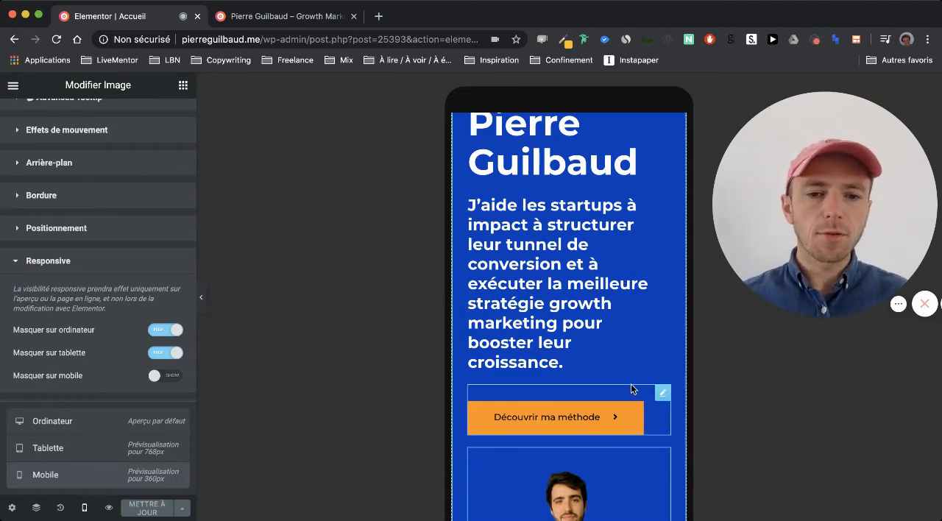
left_click(663, 393)
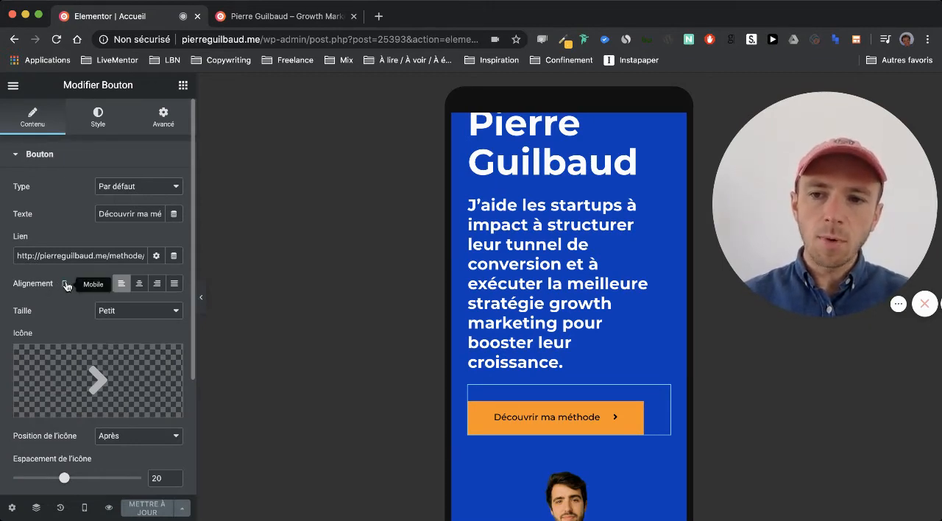
left_click(139, 285)
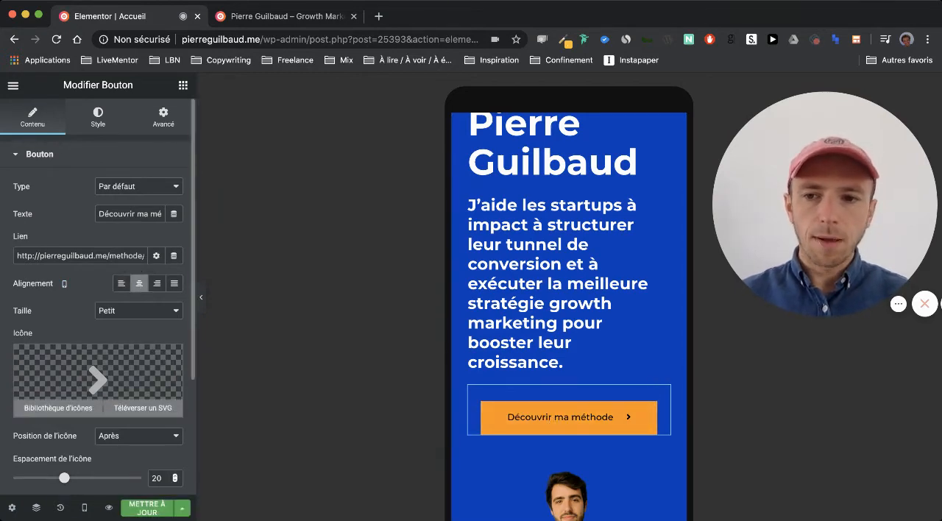
- Check the alignment of the hero's "Découvrir ma méthode" button in desktop mode
left_click(65, 287)
left_click(64, 250)
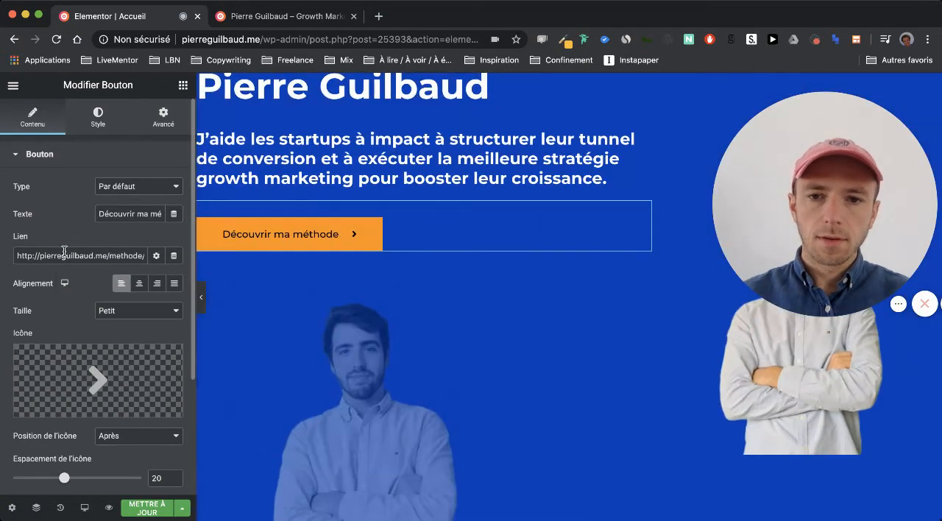
scroll(285, 301, "up", 2)
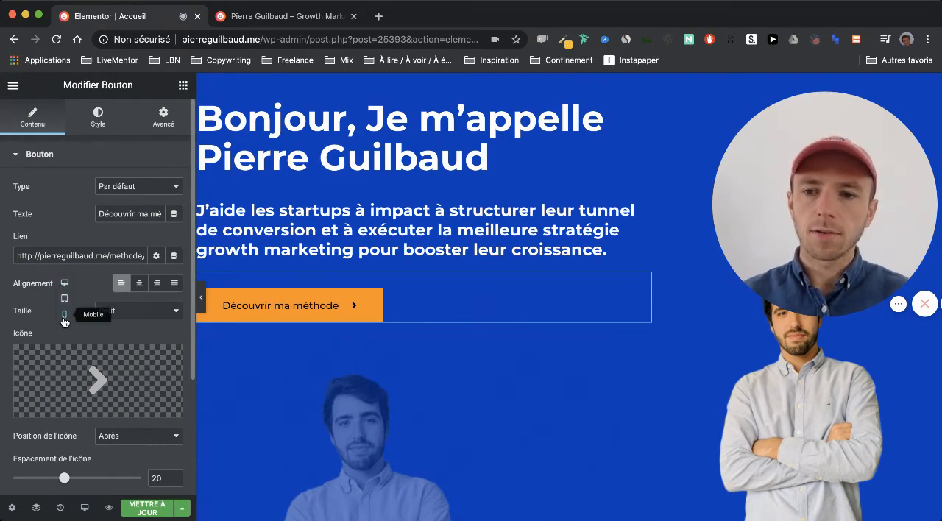
- Try left alignment for the hero's "Découvrir ma méthode" button in mobile mode, and restore its centered alignment
left_click(64, 314)
scroll(96, 368, "down", 1)
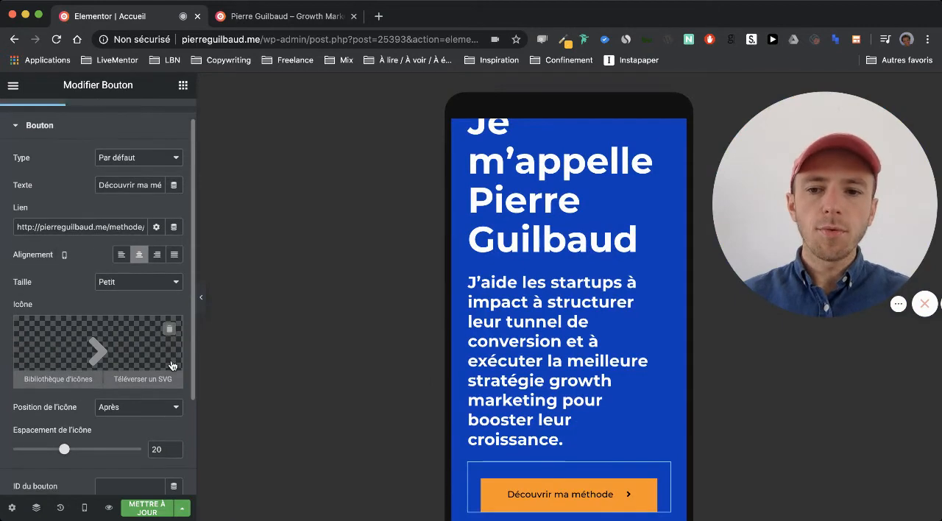
scroll(400, 343, "down", 3)
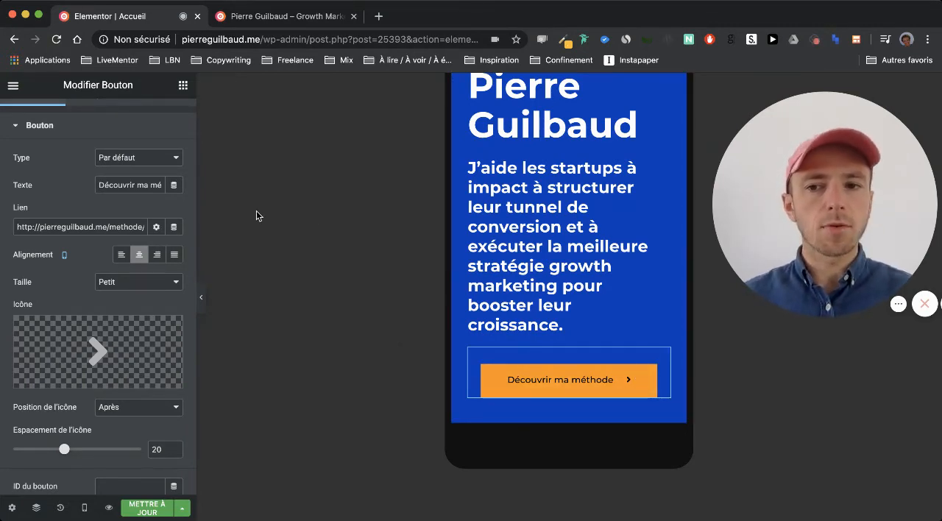
left_click(124, 255)
left_click(137, 255)
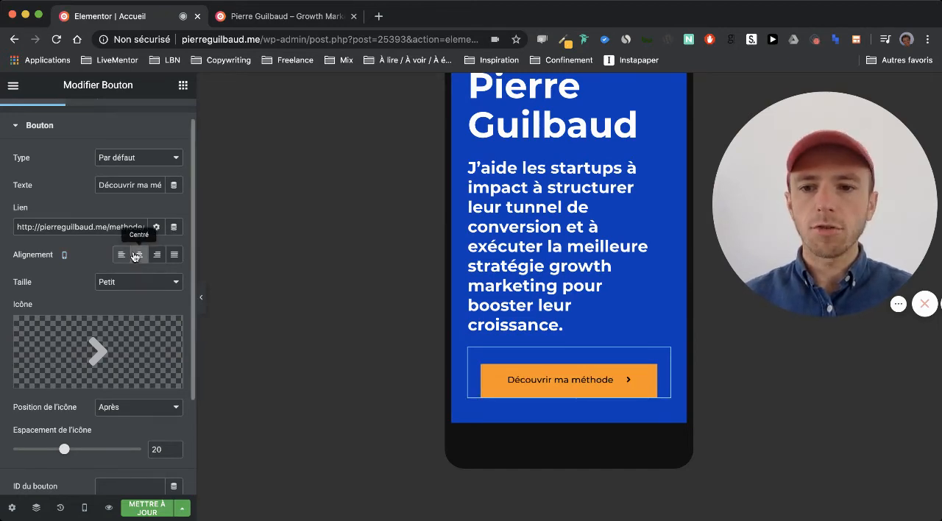
- Set the typography size of the hero's "Bonjour" title to 52 px in mobile mode
scroll(662, 148, "up", 5)
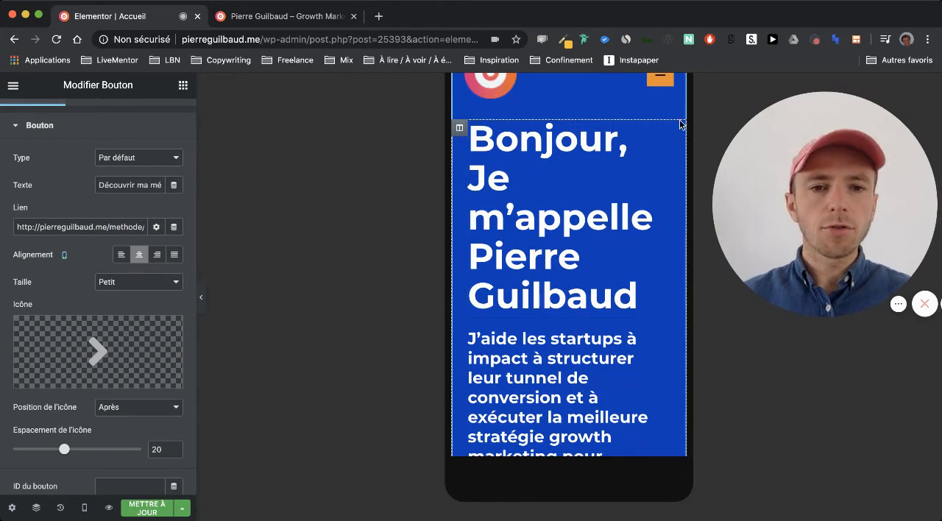
left_click(662, 133)
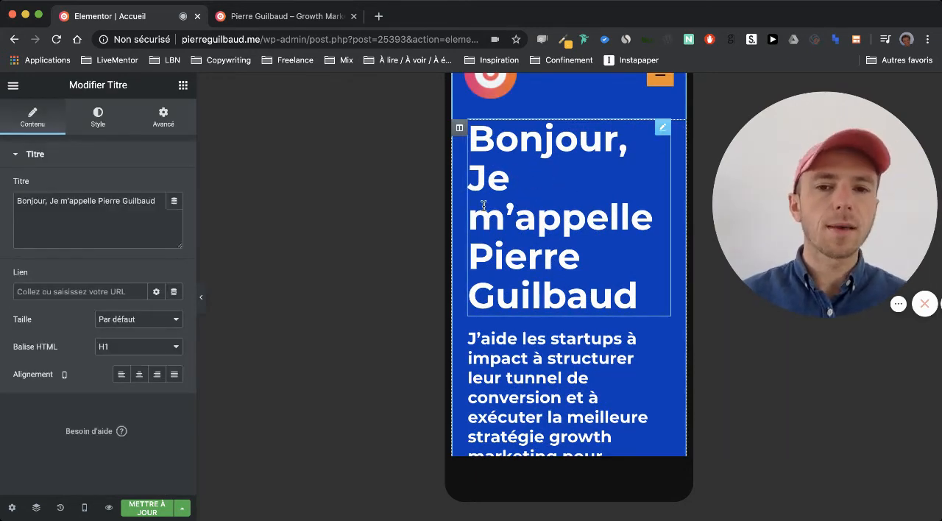
scroll(484, 205, "up", 1)
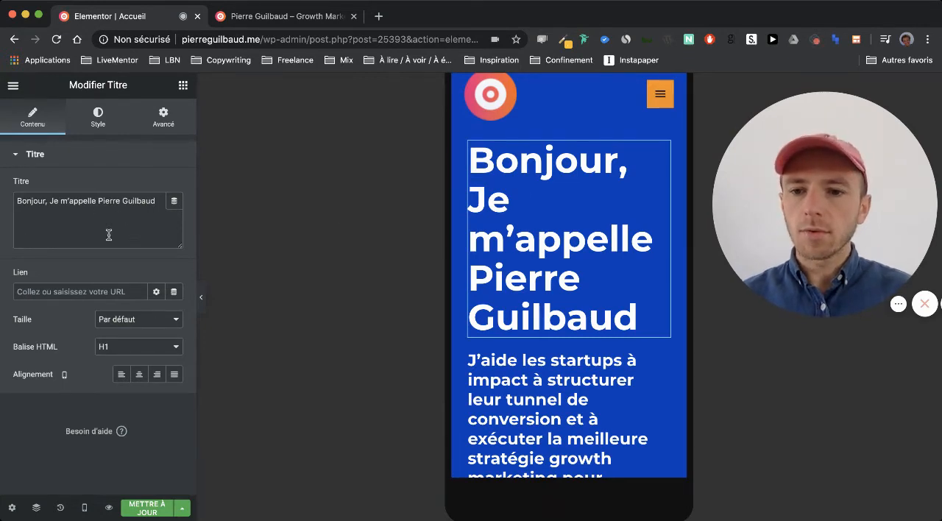
left_click(103, 127)
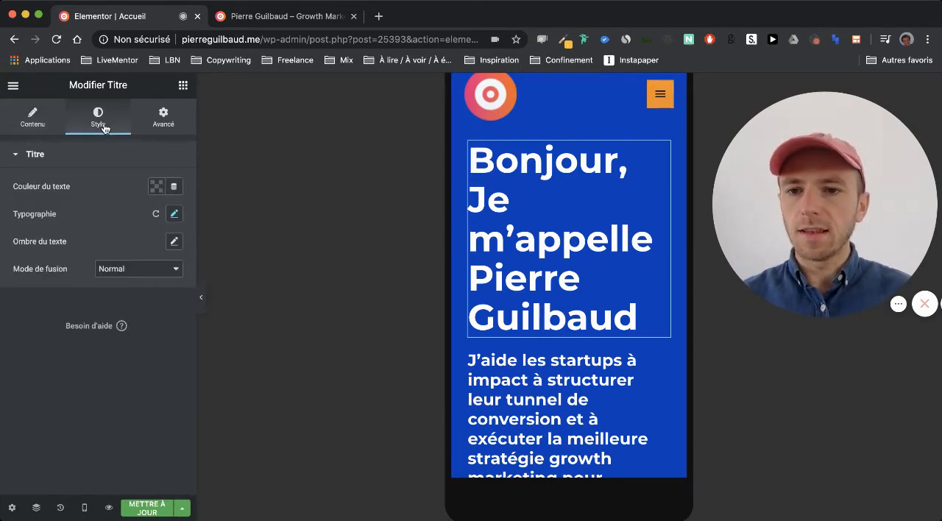
left_click(174, 215)
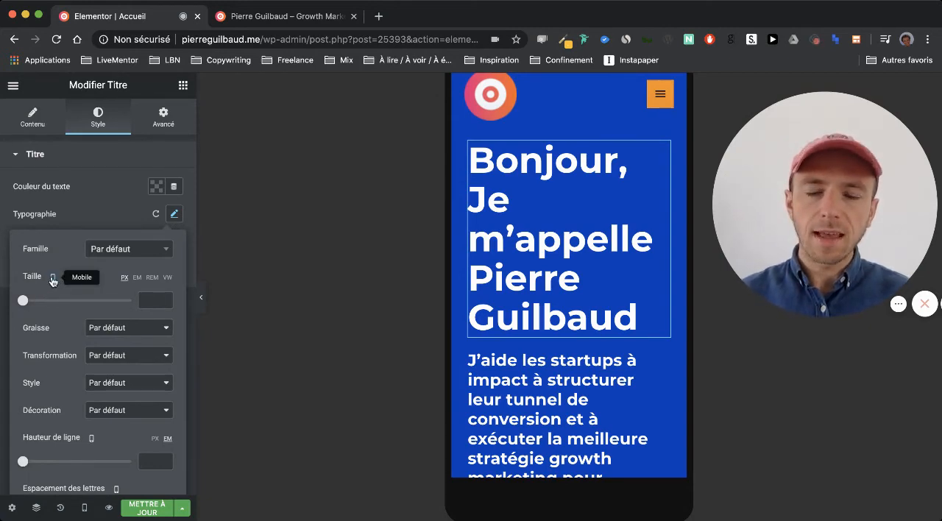
left_click_drag(23, 302, 50, 300)
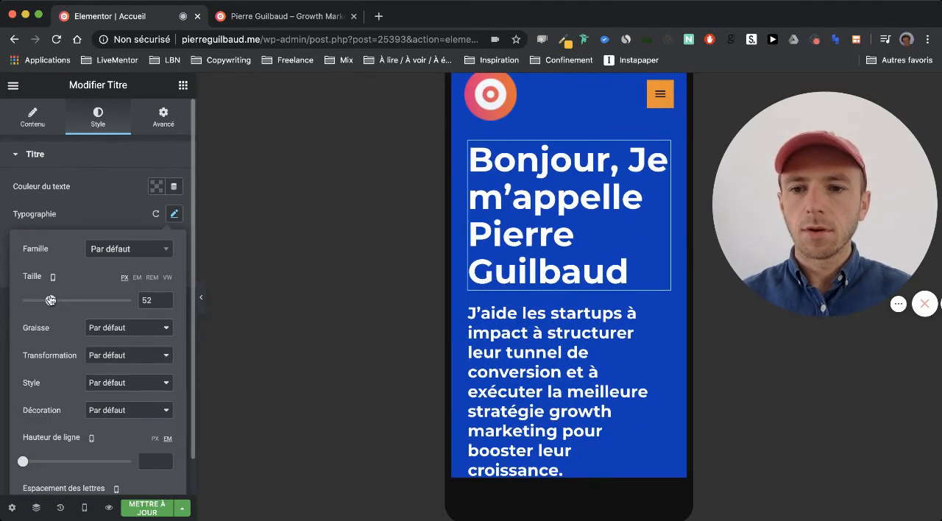
left_click(126, 219)
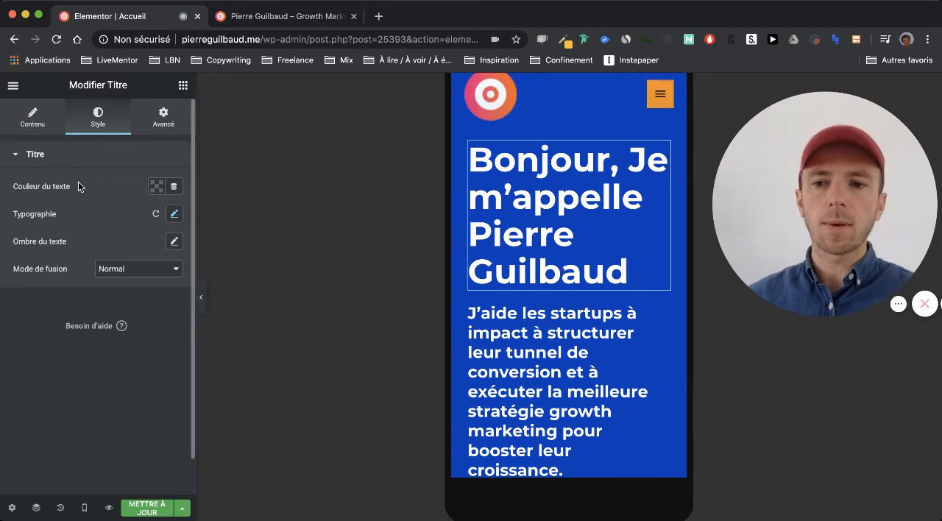
- Compare the hero title's typography size in desktop and mobile modes, and publish the page update
left_click(85, 508)
left_click(78, 424)
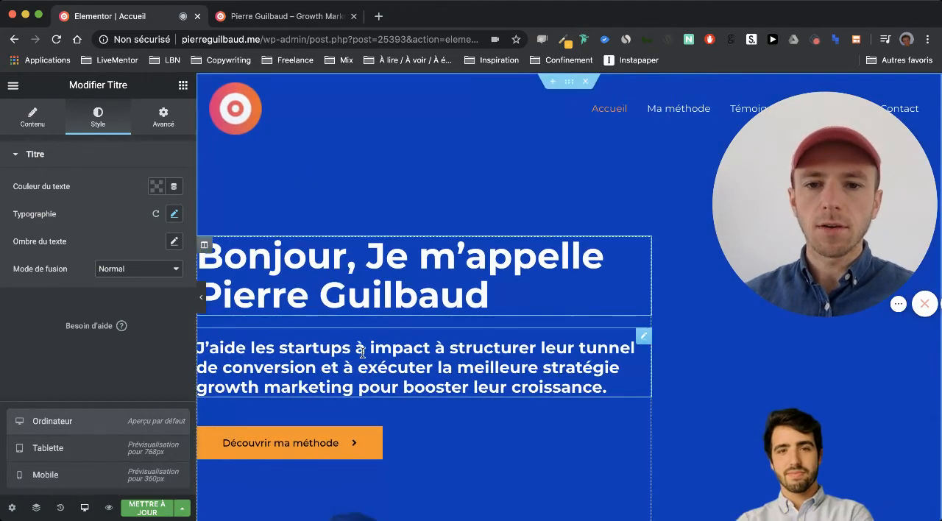
scroll(444, 244, "down", 2)
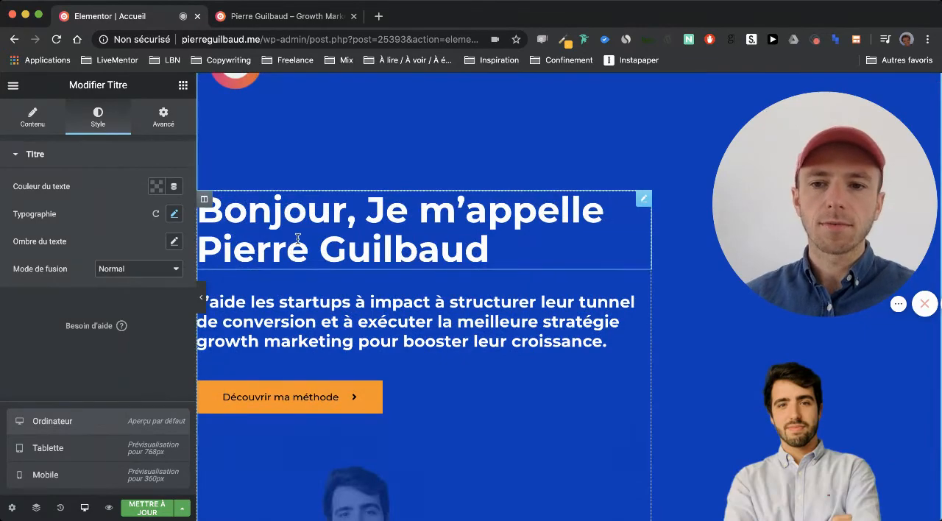
scroll(298, 238, "down", 1)
left_click(174, 213)
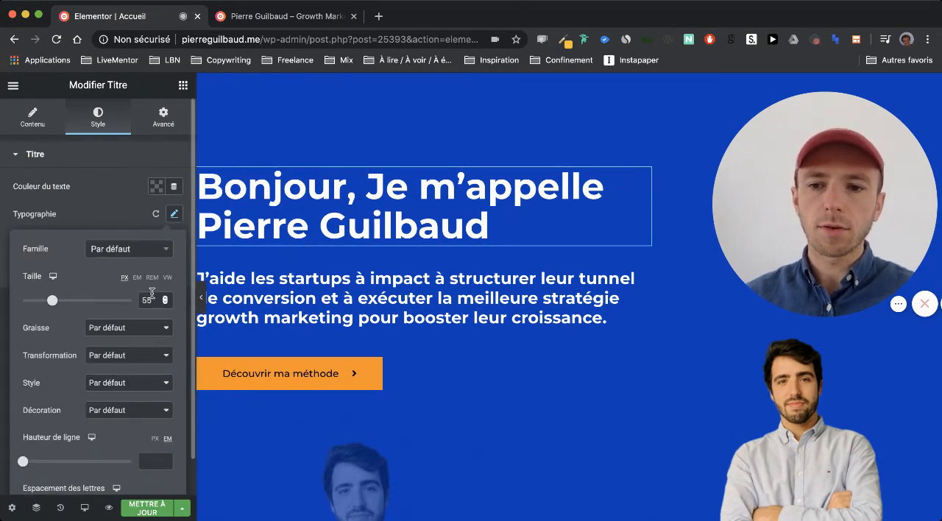
mouse_move(53, 276)
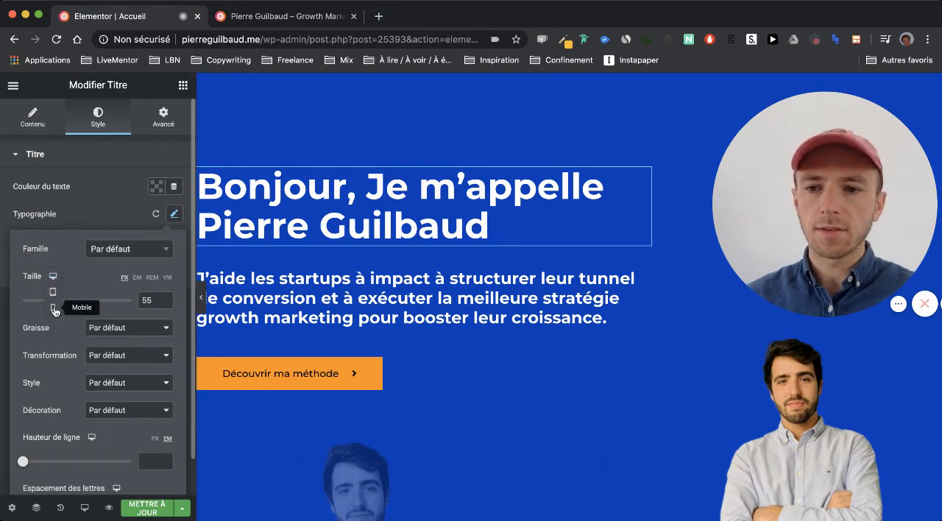
left_click(53, 308)
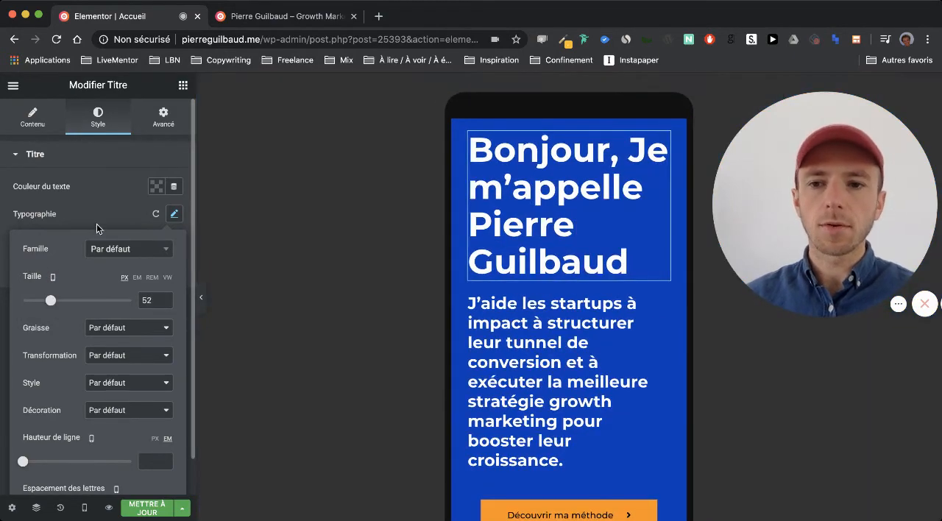
left_click(96, 224)
left_click(139, 507)
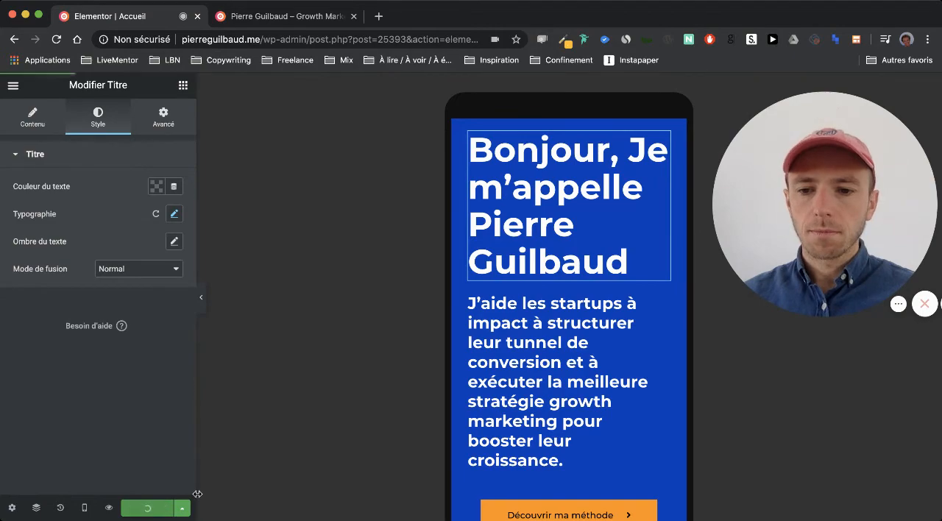
- Review the mobile layout of the home page from the hero down to the latest articles section
scroll(528, 420, "up", 2)
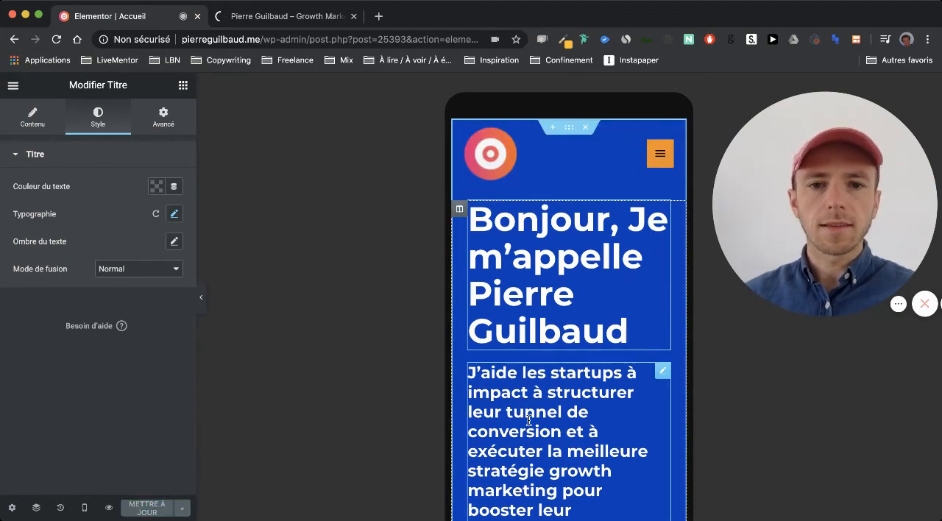
scroll(528, 419, "down", 10)
scroll(528, 420, "down", 10)
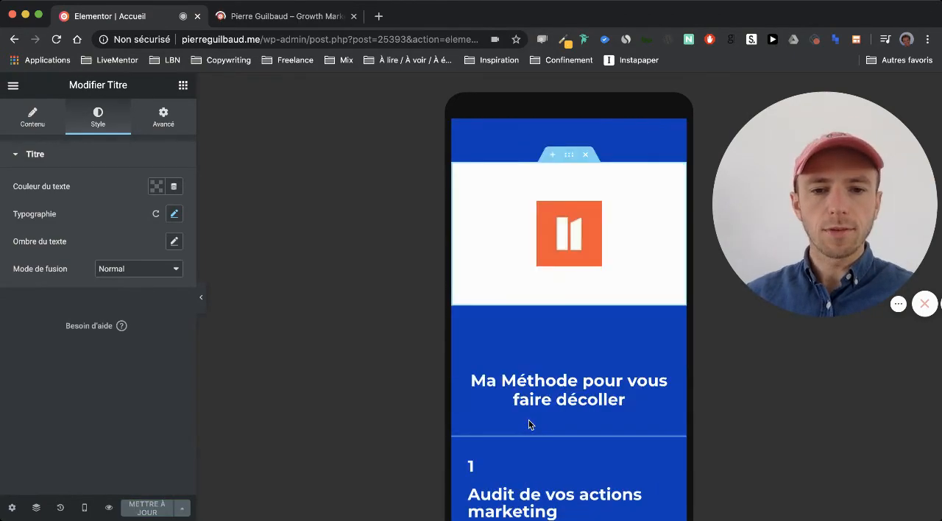
scroll(528, 424, "down", 10)
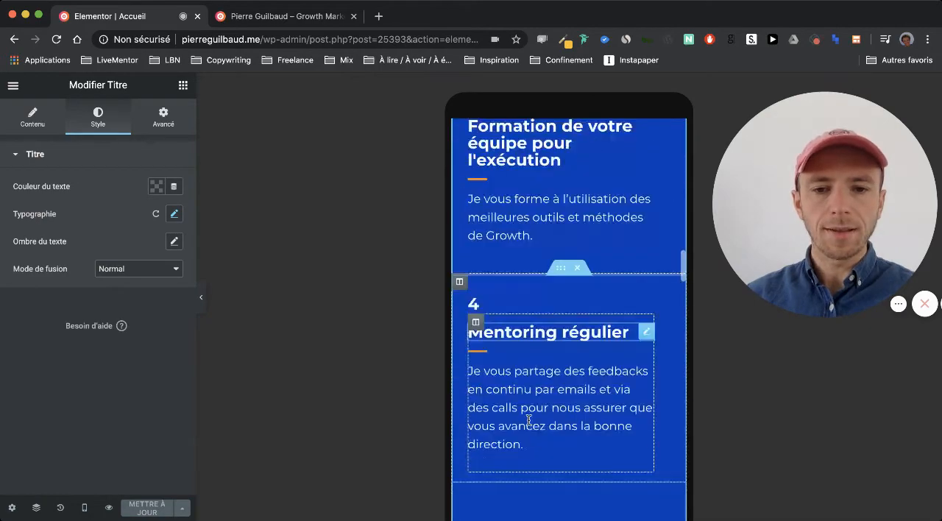
scroll(528, 425, "down", 10)
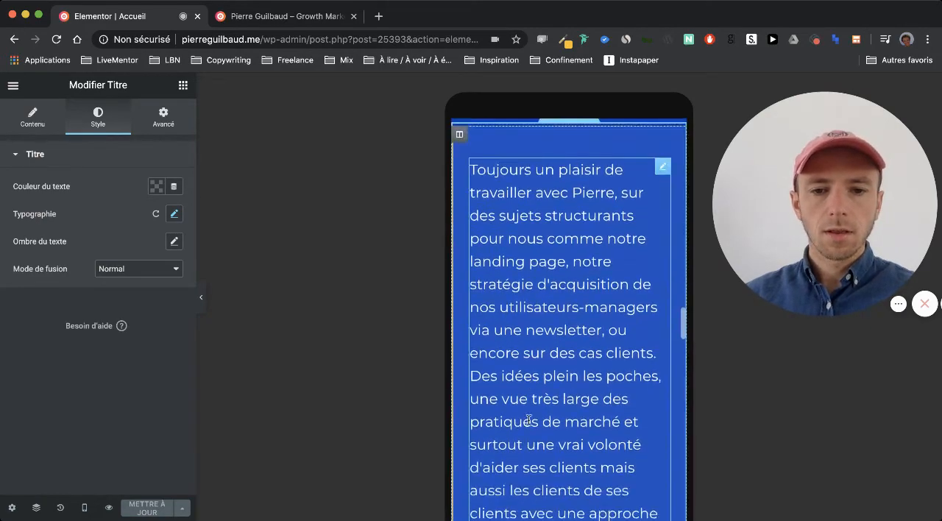
scroll(528, 425, "down", 10)
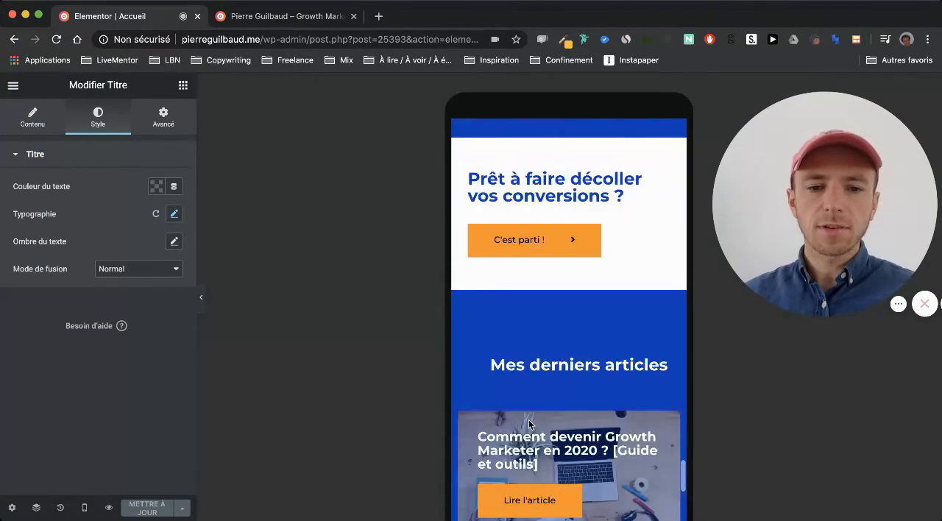
scroll(528, 425, "down", 5)
scroll(528, 424, "up", 15)
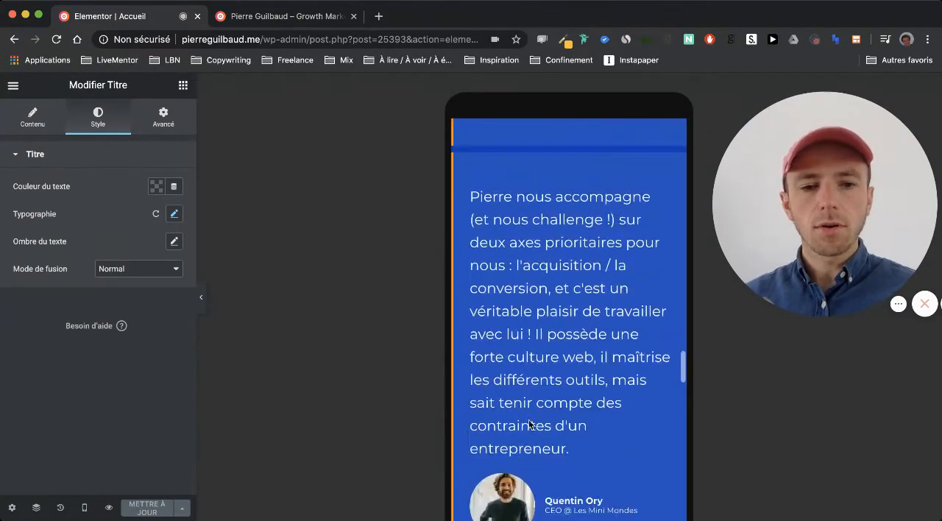
scroll(528, 424, "up", 20)
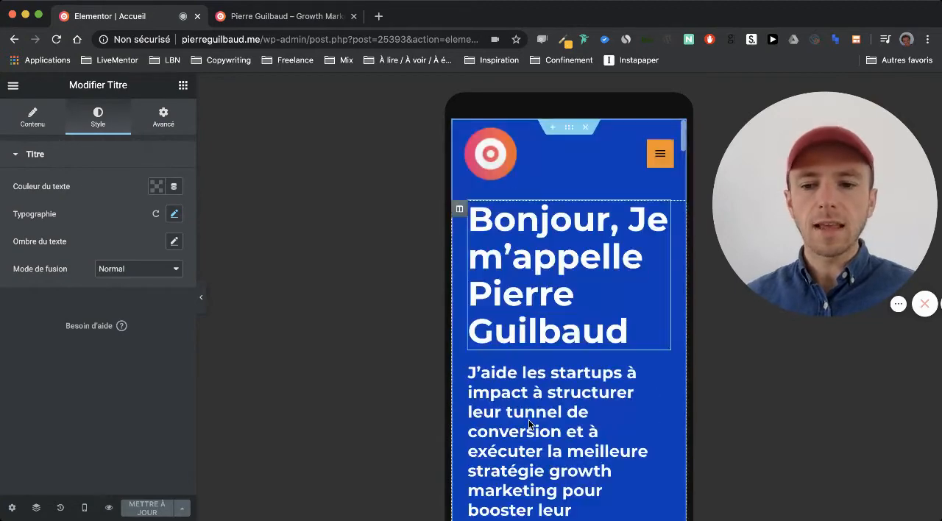
- Switch the editor to desktop mode and review the hero, method and testimonial sections
left_click(86, 507)
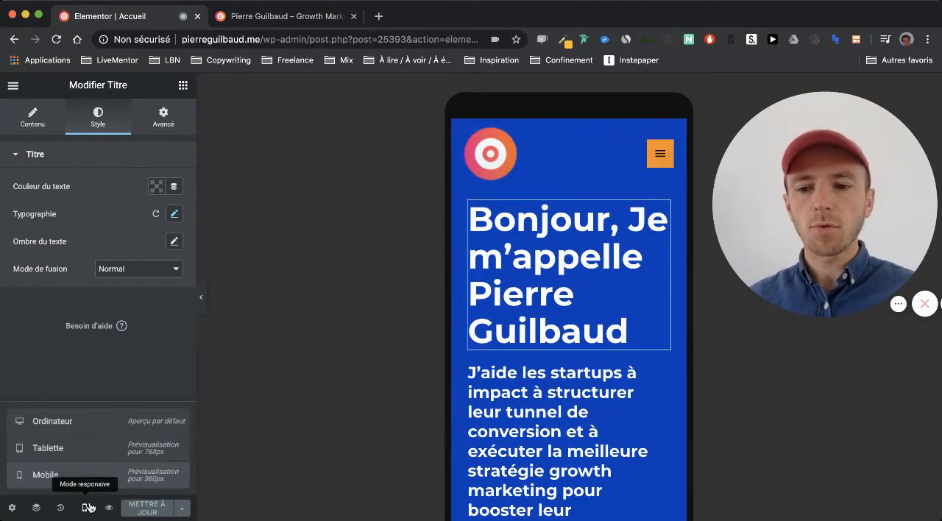
left_click(91, 430)
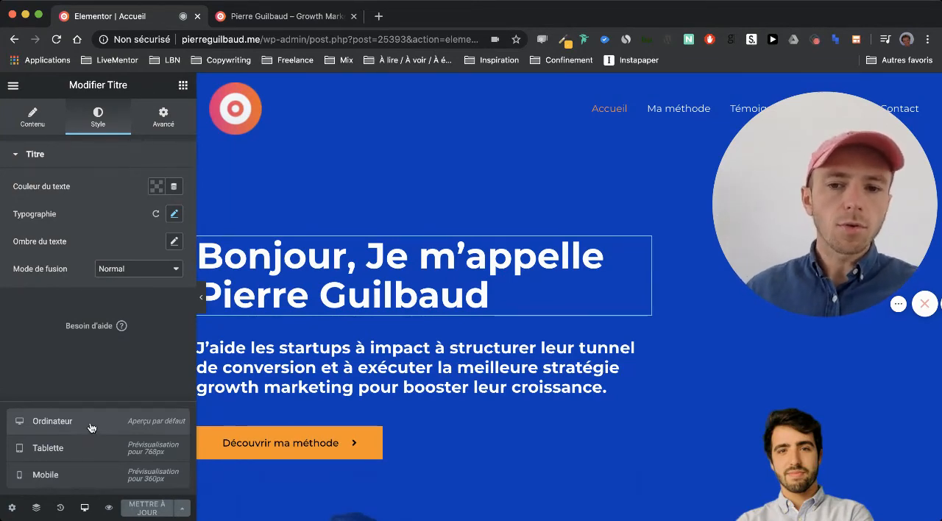
scroll(339, 366, "down", 3)
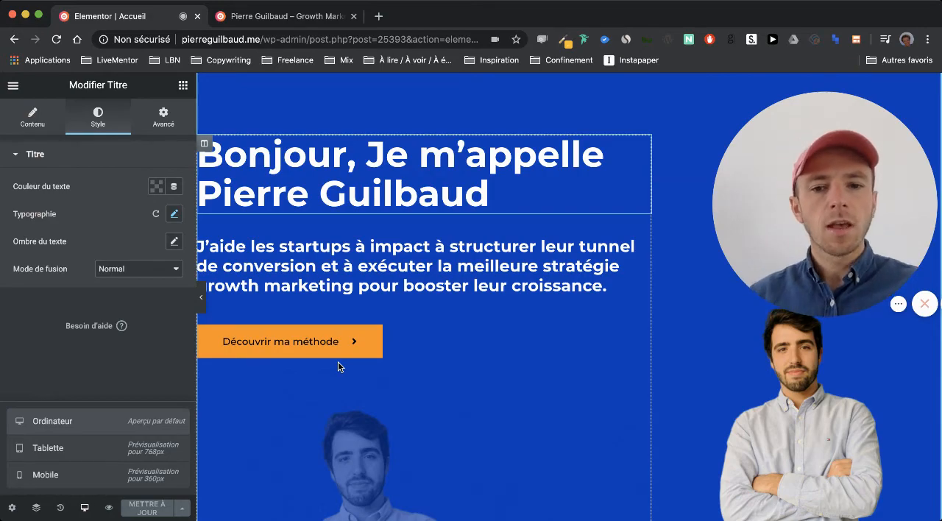
scroll(338, 362, "down", 10)
scroll(338, 361, "up", 5)
scroll(337, 361, "down", 20)
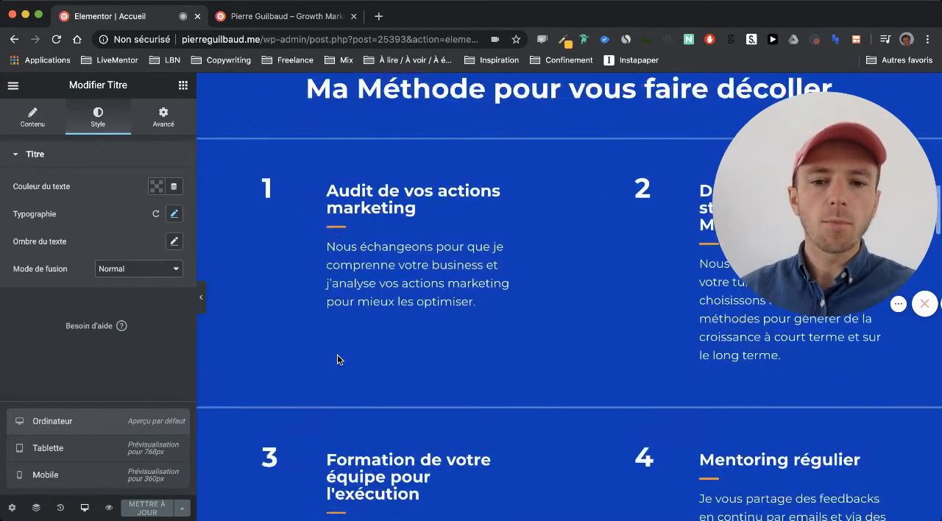
scroll(337, 359, "down", 3)
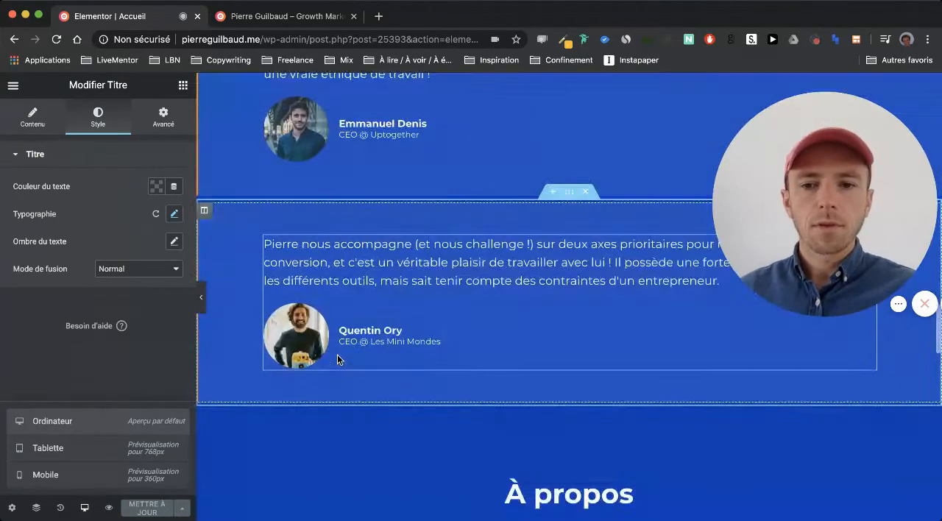
- Try hiding the first testimonial section under "Ce qu'ils pensent de moi" on mobile, and restore its mobile visibility
scroll(337, 359, "up", 4)
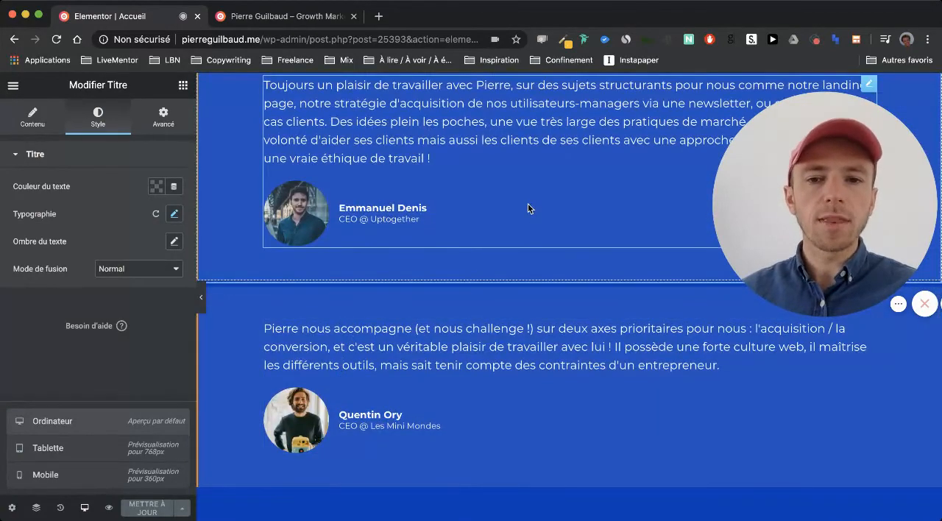
scroll(506, 231, "up", 3)
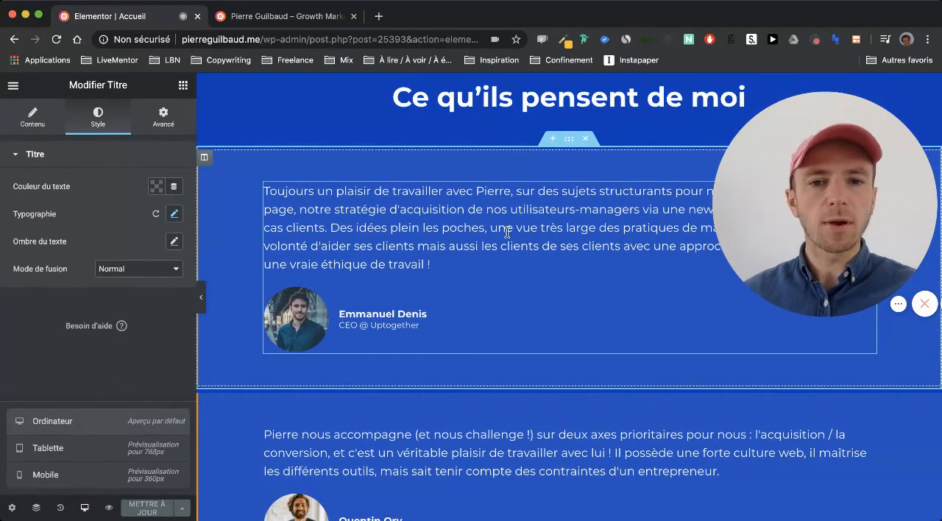
left_click_drag(570, 139, 567, 139)
left_click(571, 140)
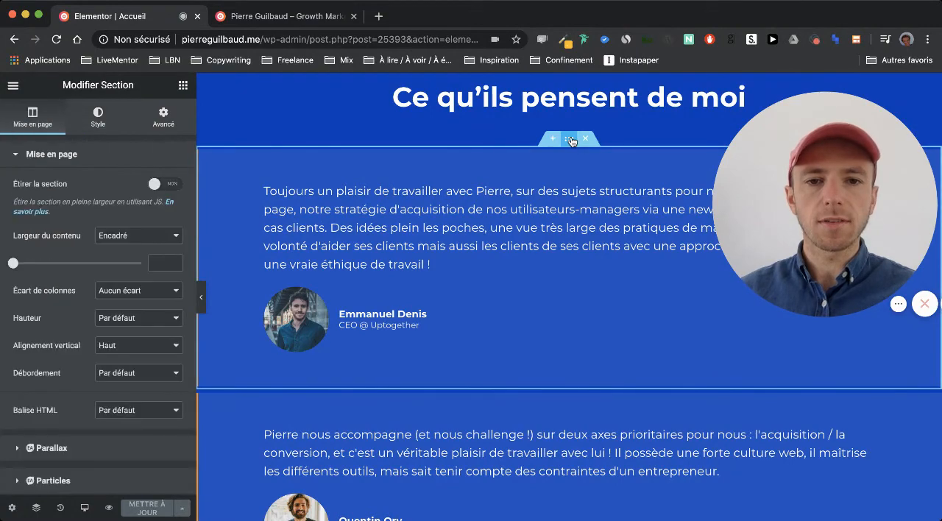
left_click(163, 118)
scroll(83, 321, "down", 3)
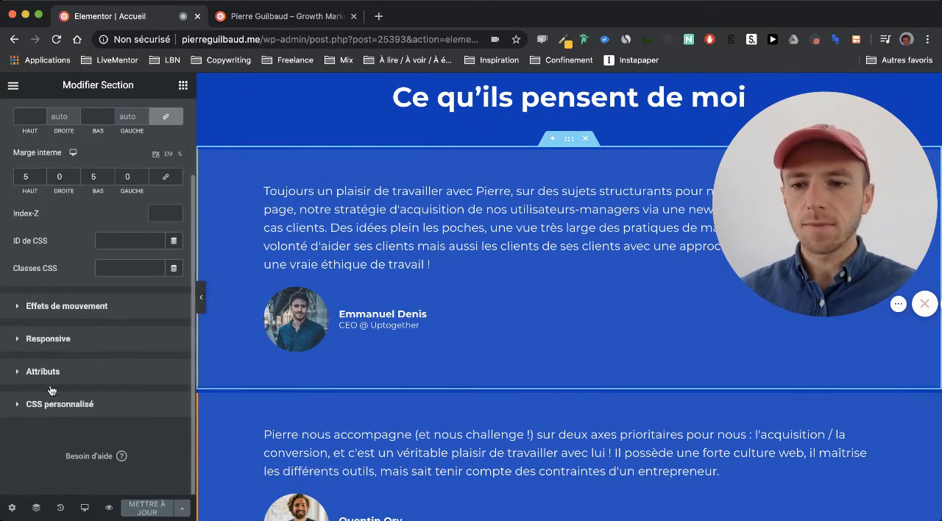
left_click(59, 338)
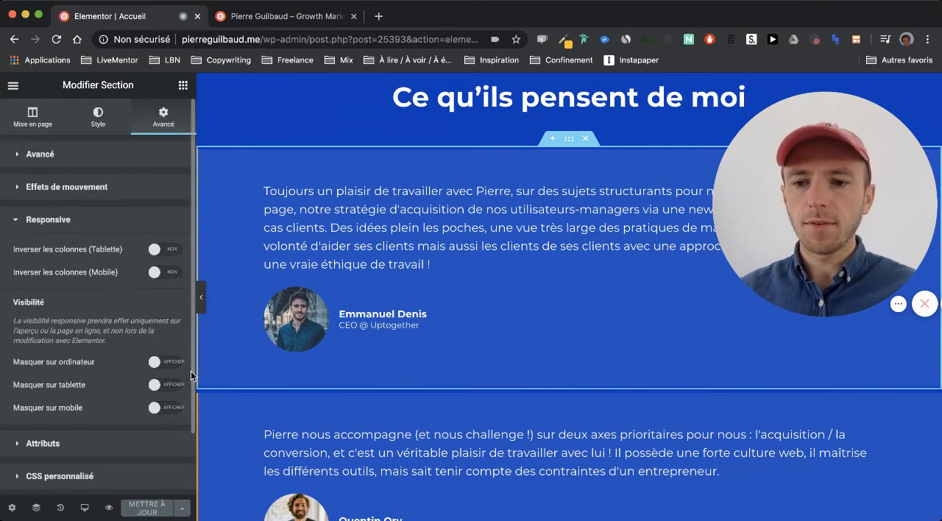
left_click(166, 409)
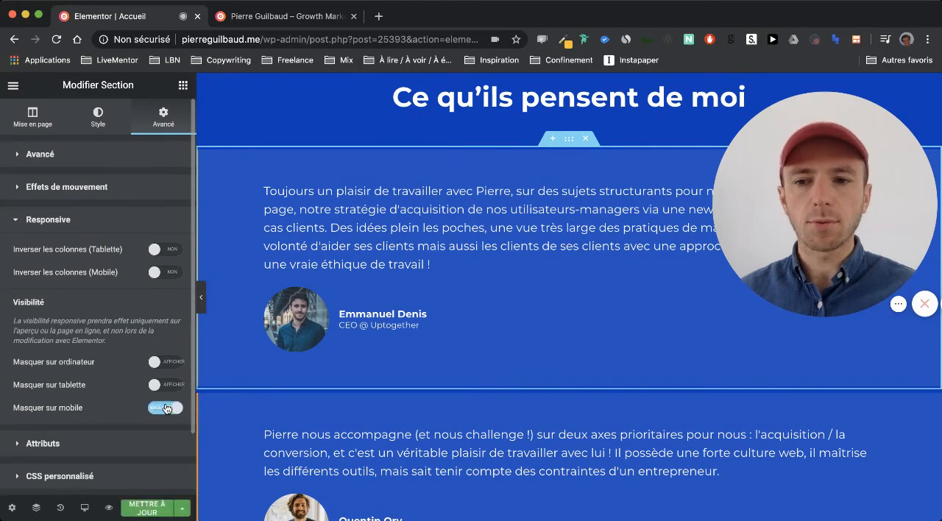
left_click(166, 409)
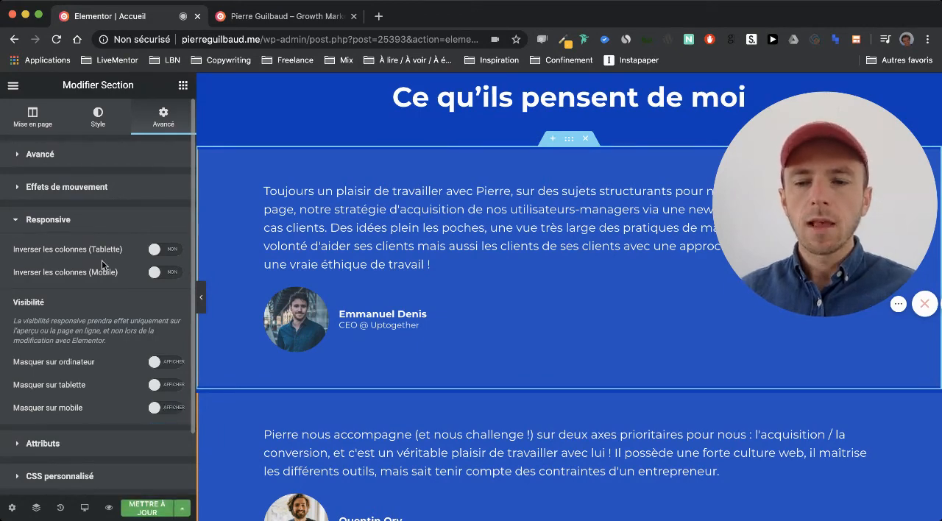
- Open the advanced spacing settings of the hero subtitle starting "J'aide les startups à impact"
left_click(38, 120)
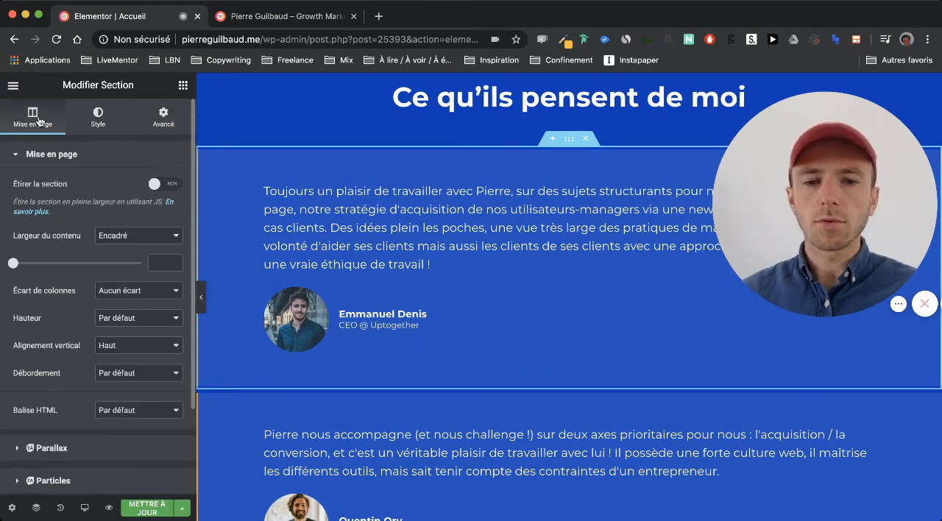
scroll(360, 186, "up", 15)
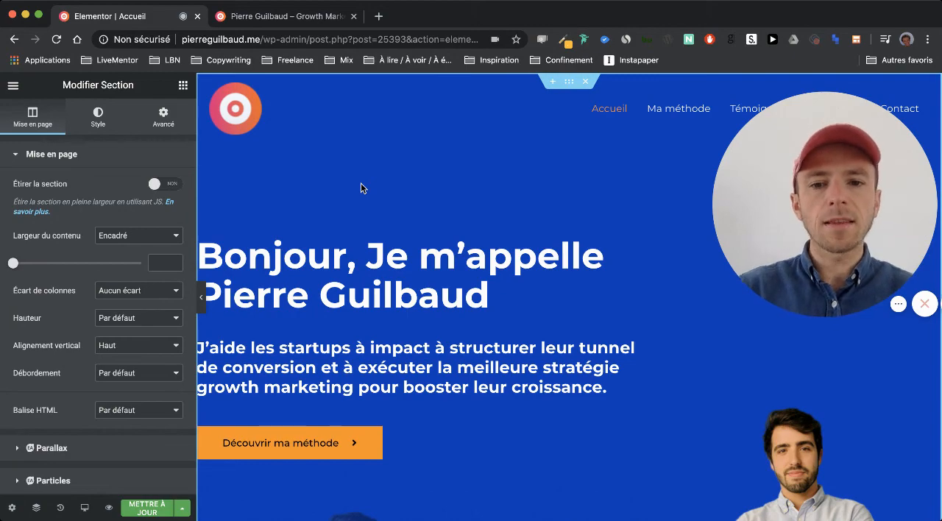
scroll(361, 254, "down", 2)
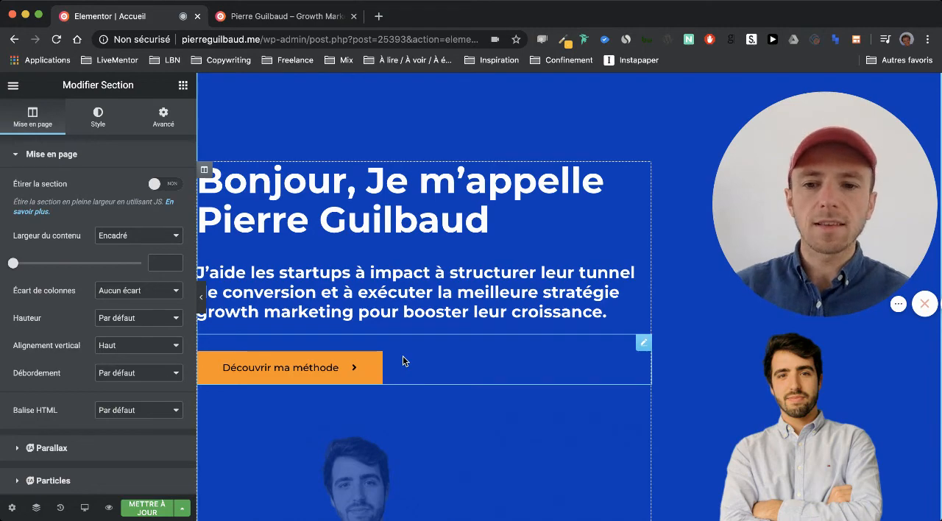
left_click(420, 292)
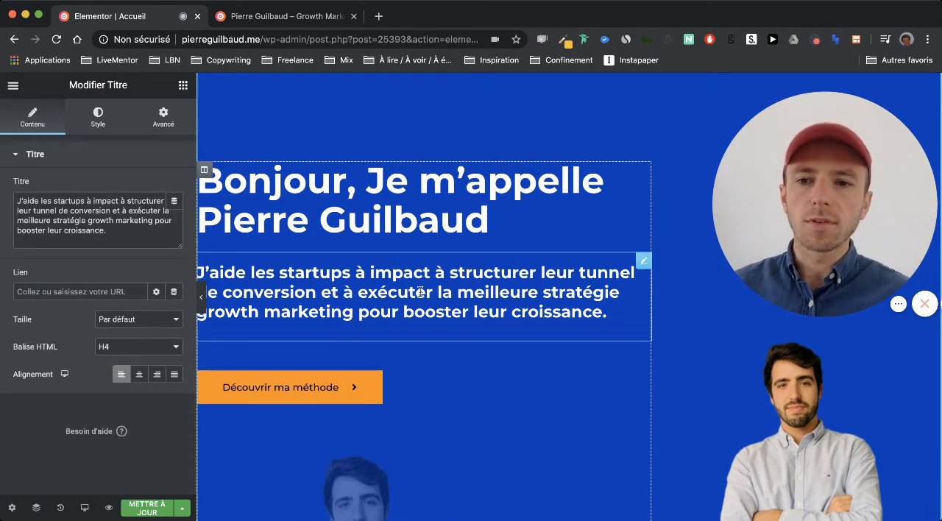
left_click(166, 127)
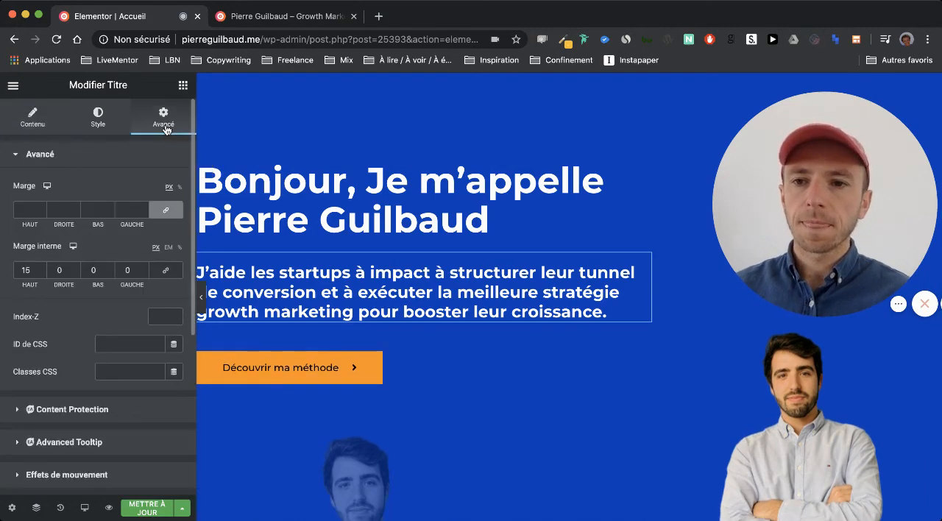
- Compare the subtitle's margin and padding in tablet and mobile modes, and return the editor to desktop mode
left_click(47, 190)
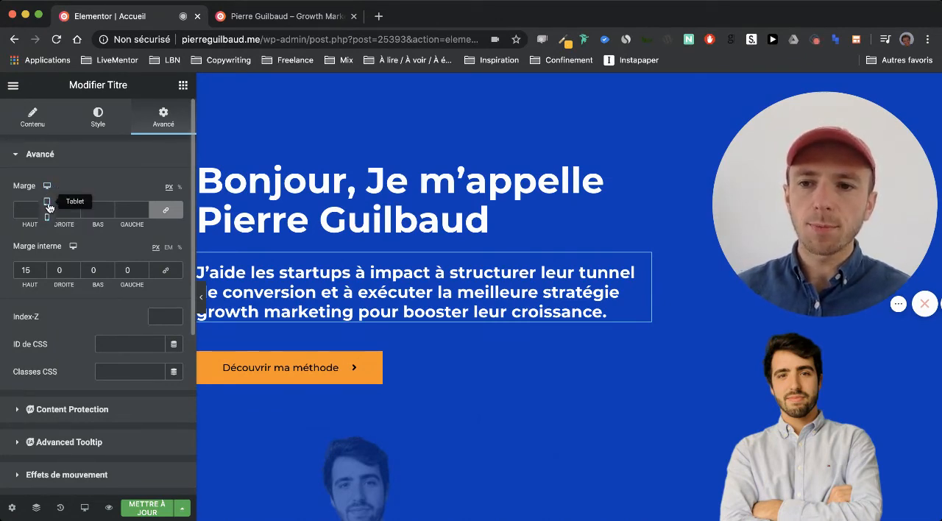
left_click(48, 201)
left_click(48, 189)
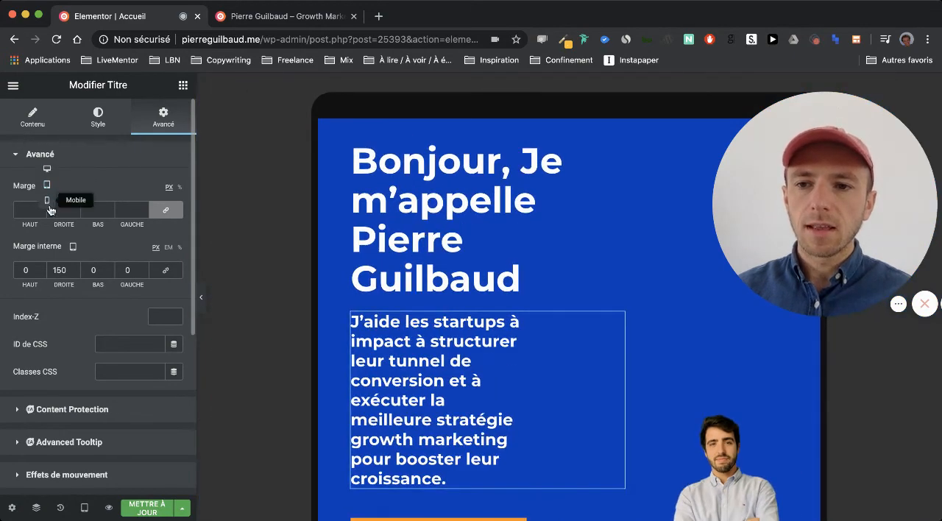
left_click(47, 212)
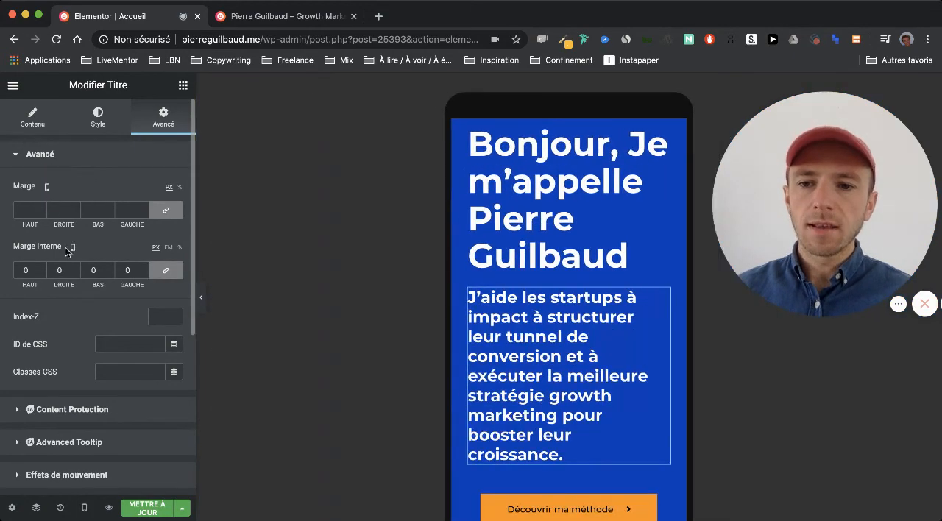
left_click(47, 186)
left_click(47, 153)
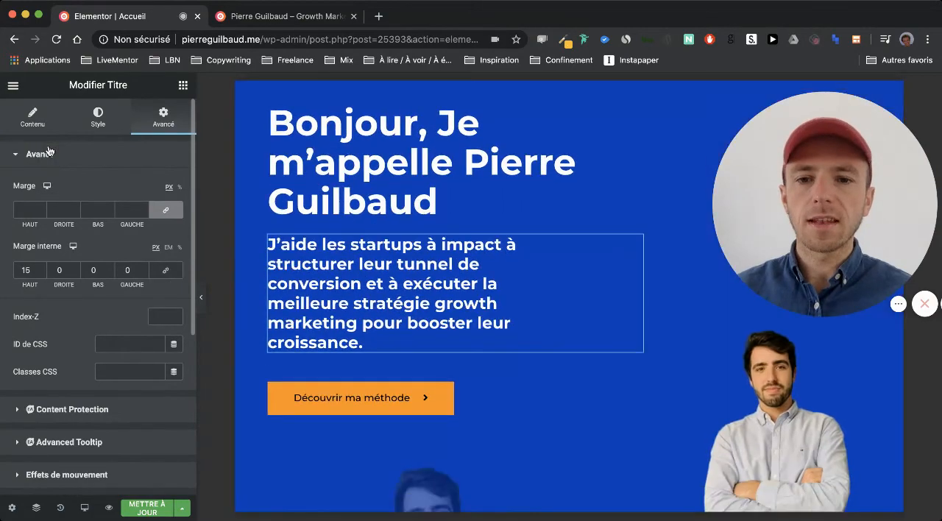